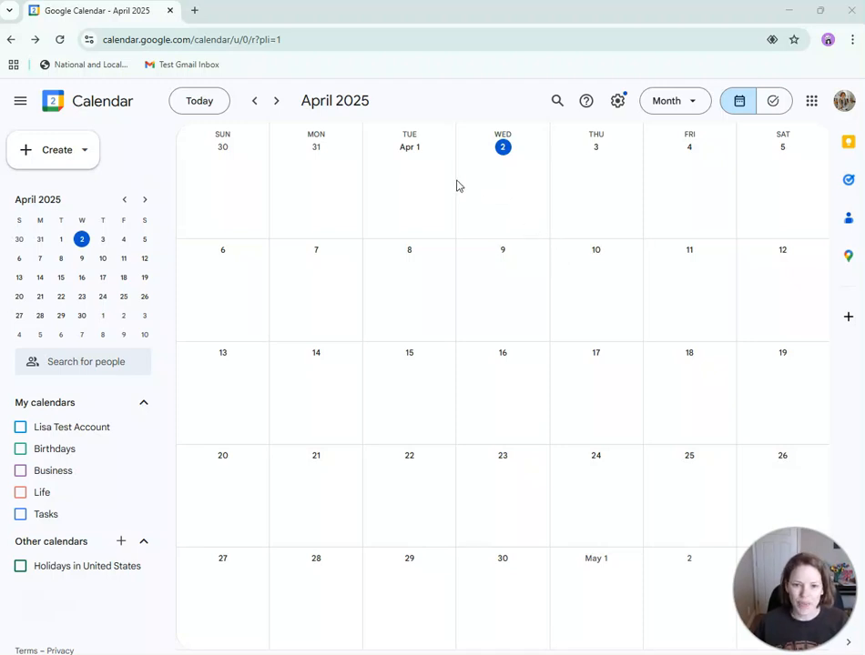
- Start a new entry on April 2, switch it to a task and back to an event, then discard it
click(498, 166)
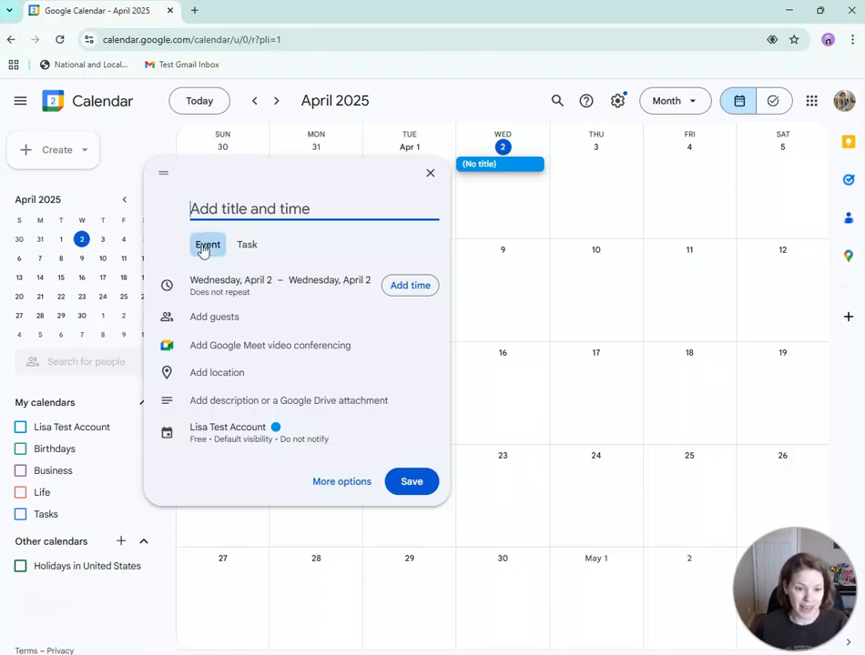
click(257, 252)
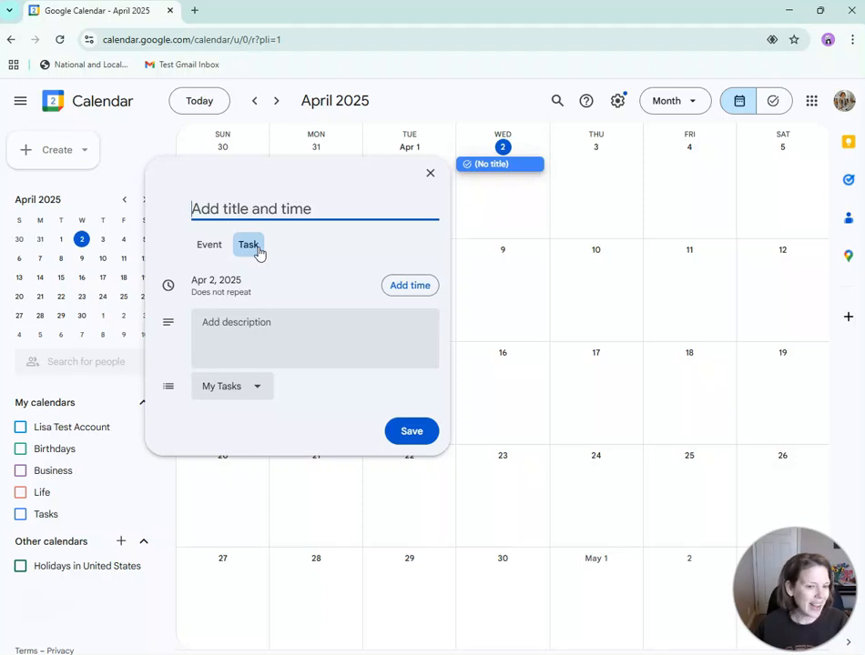
click(203, 249)
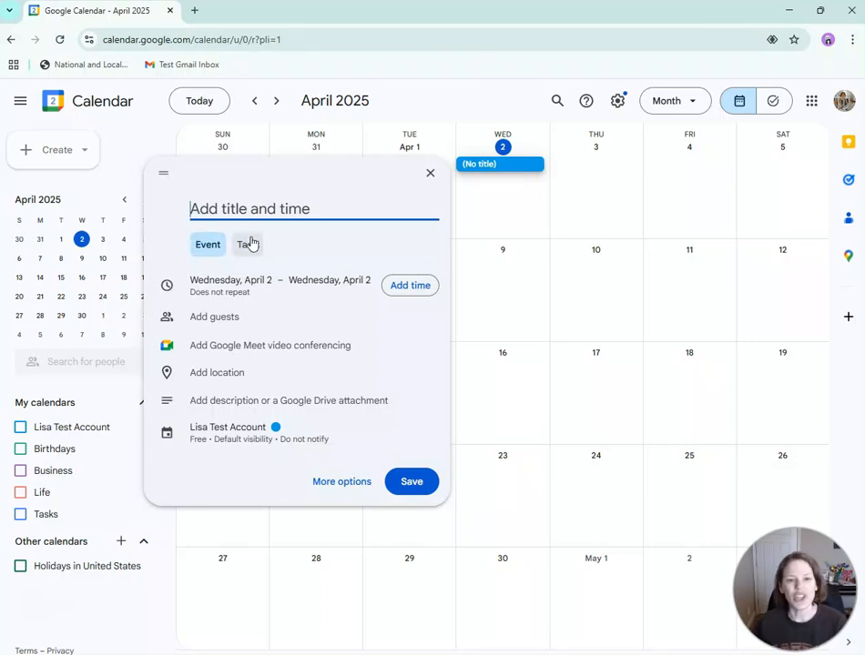
click(488, 113)
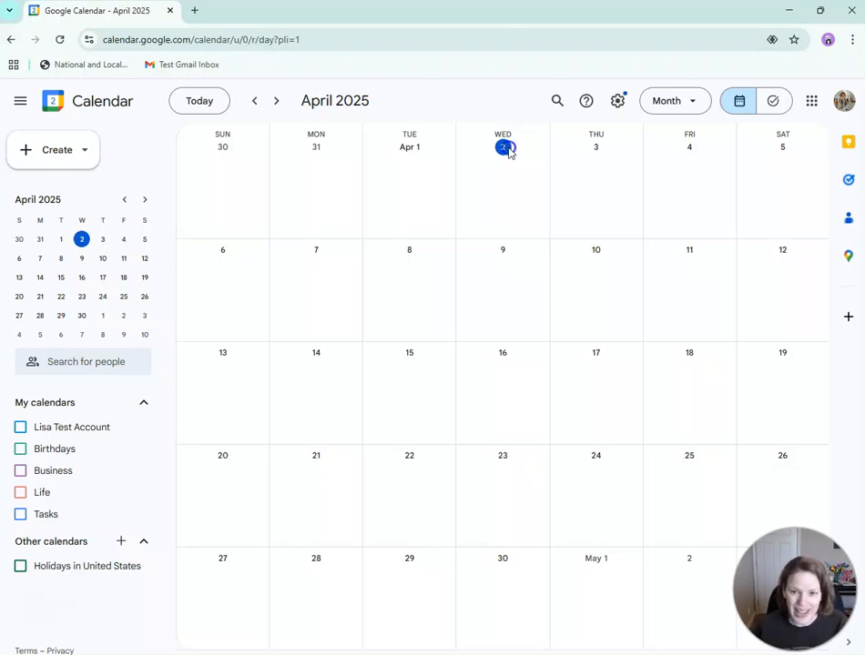
- View April 2 as a single day, return to the April 2025 month view, and discard another draft
click(507, 148)
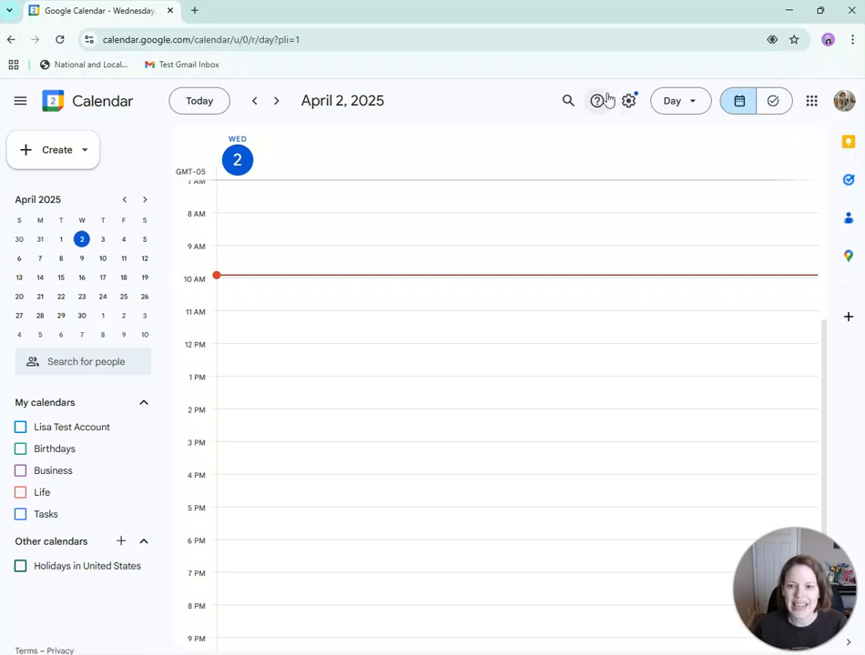
click(694, 104)
click(693, 202)
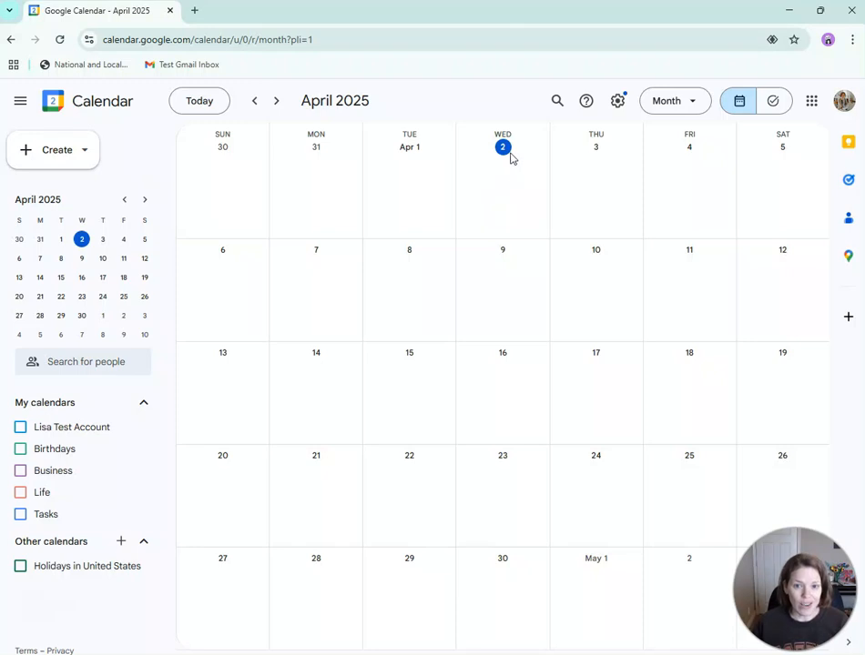
click(492, 181)
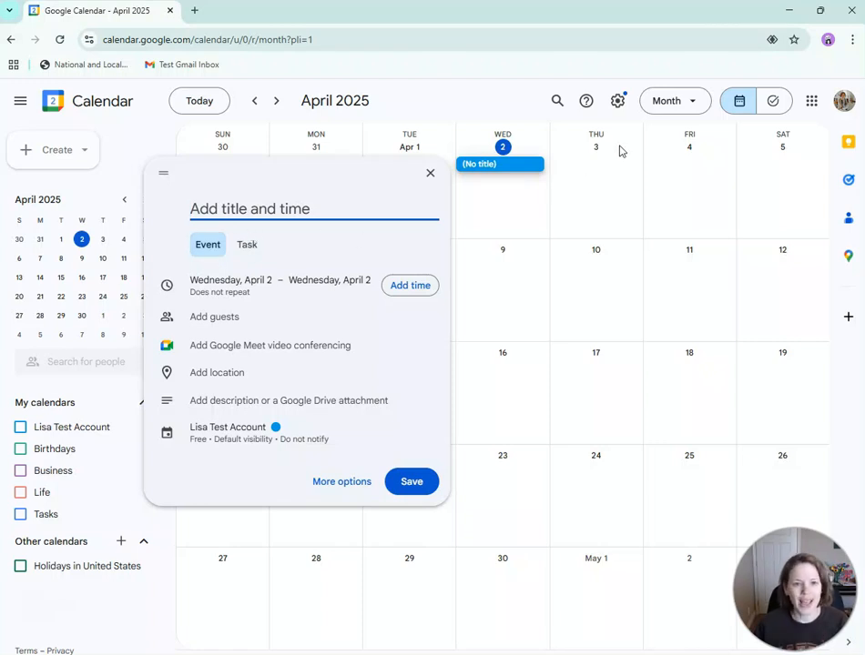
click(467, 95)
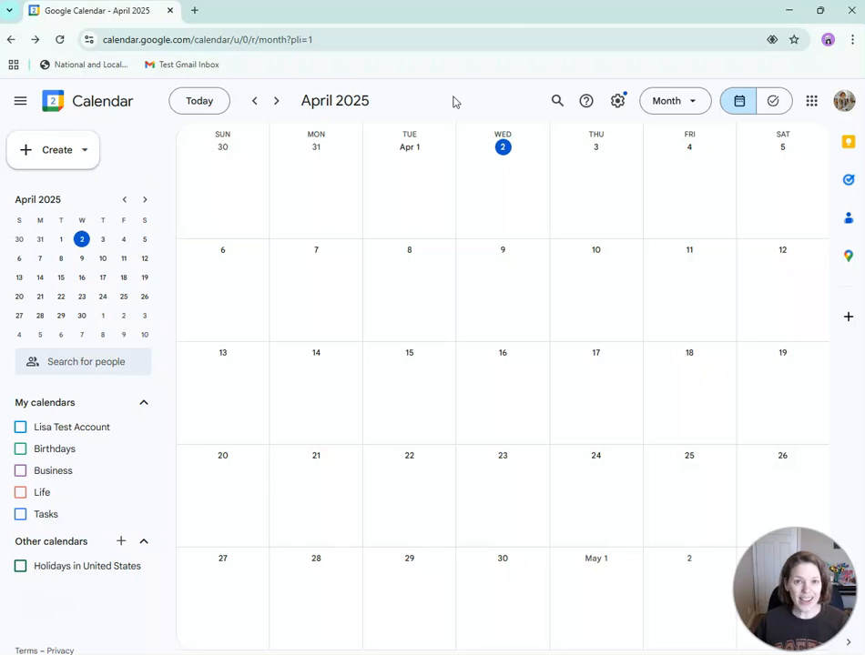
- Load tasks.google.com in a new tab showing My Tasks, with the calendar back in month view
click(775, 102)
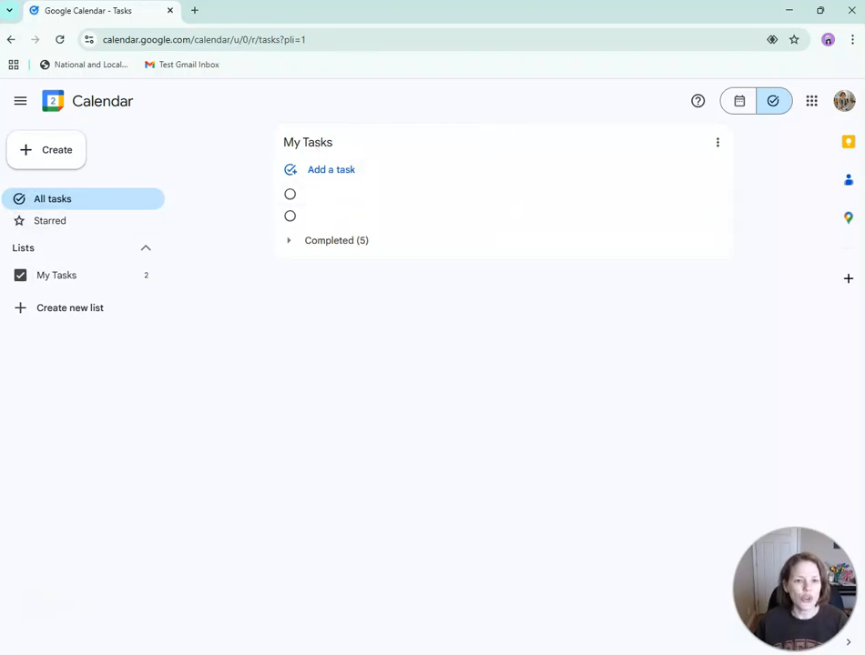
click(197, 10)
text(tas)
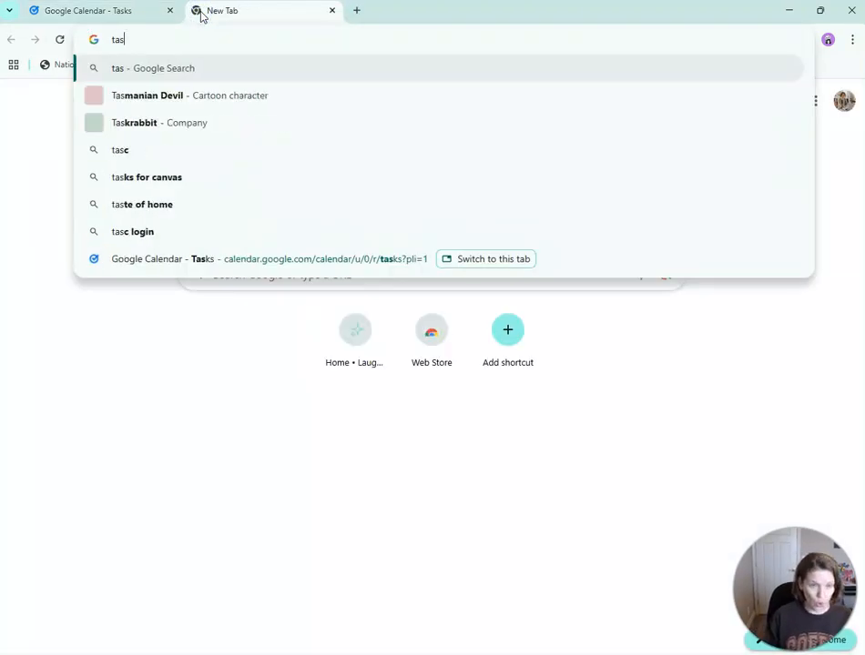
text(ks.google.com)
key(Return)
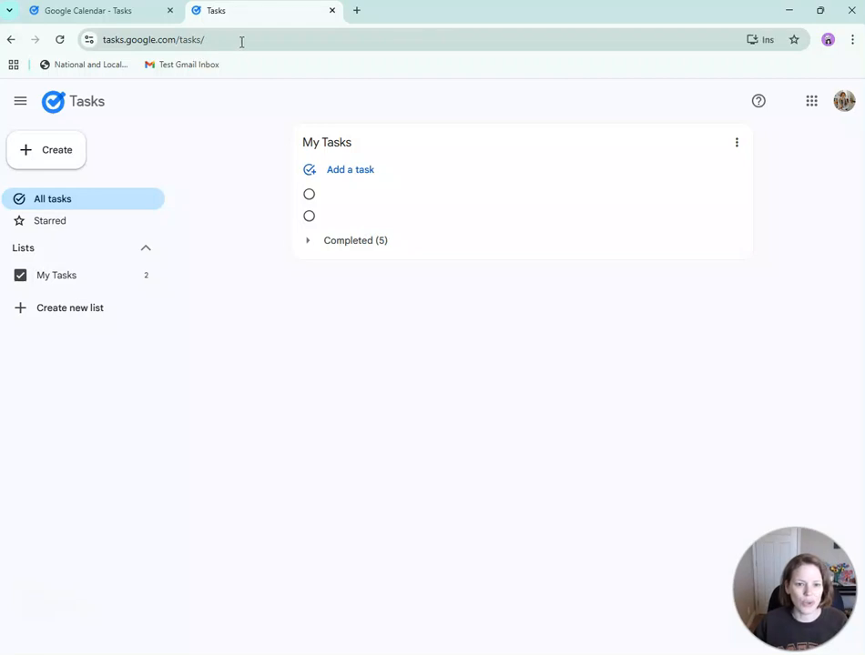
click(129, 12)
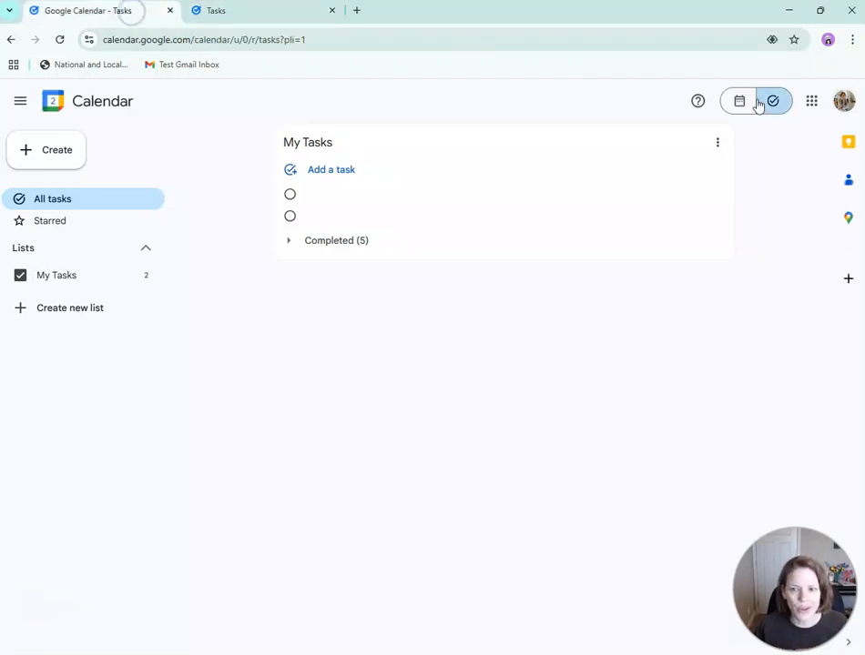
click(741, 101)
click(231, 12)
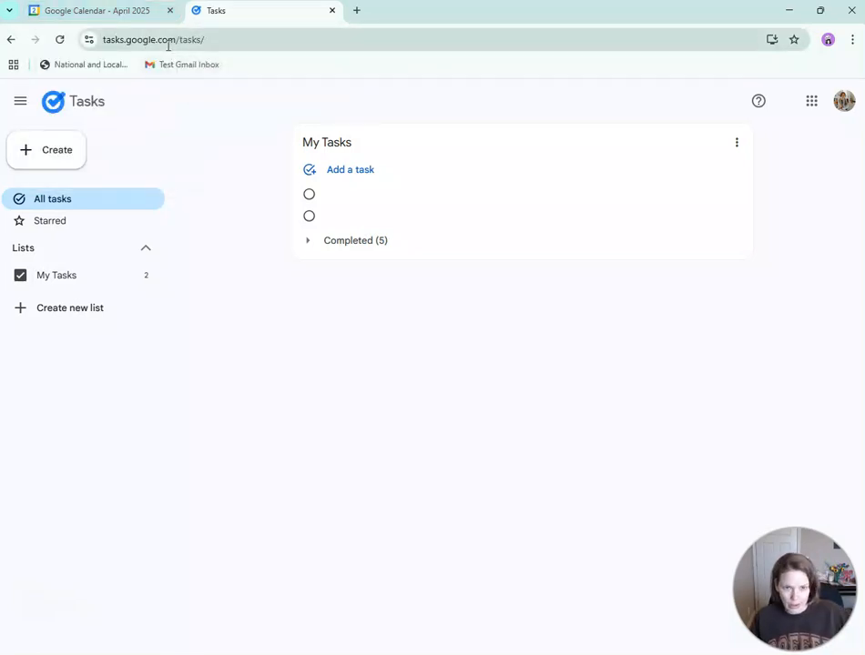
- From the calendar tab, launch Gmail from the Google apps grid
click(115, 18)
click(477, 178)
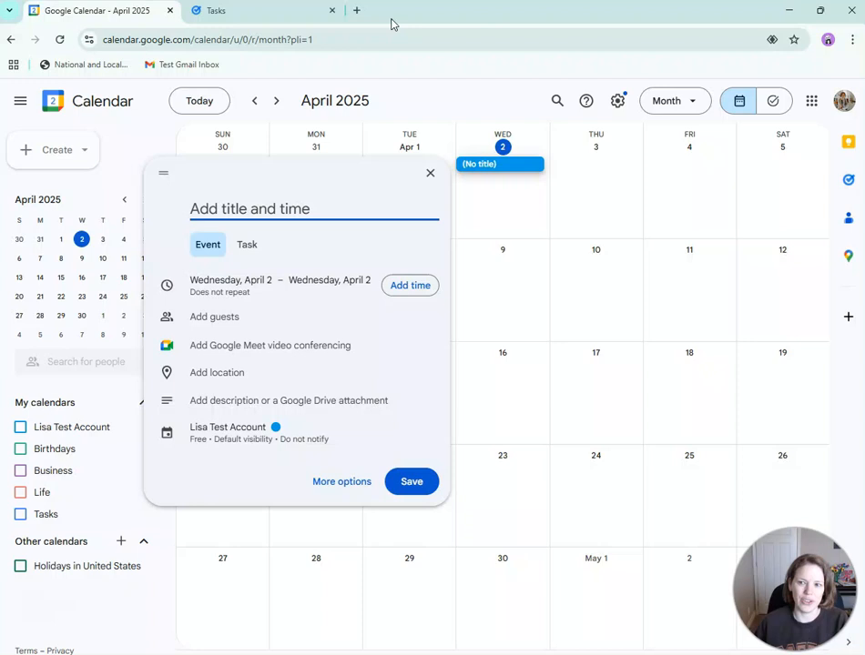
click(813, 102)
click(803, 185)
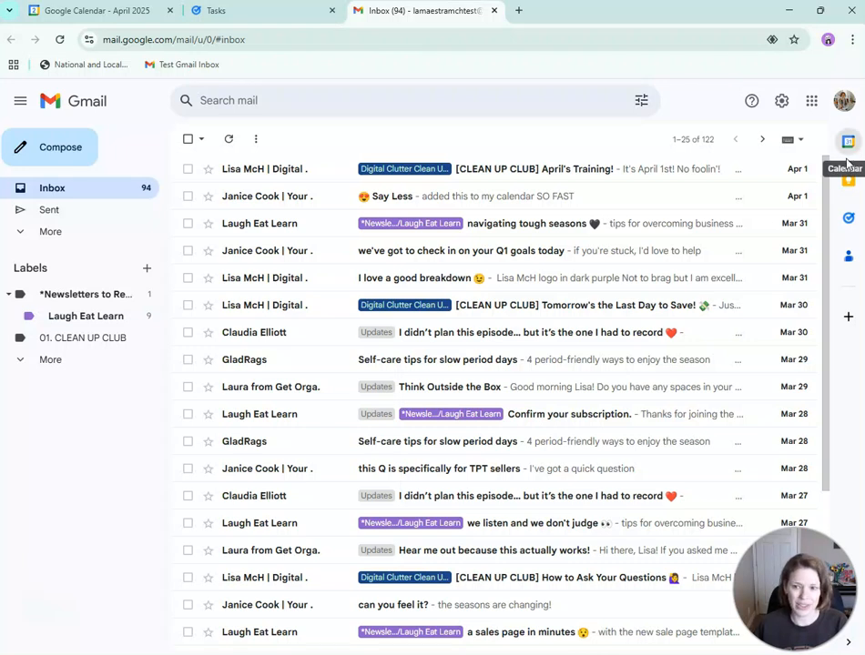
- Show My Tasks and then the calendar in Gmail's side panel, then close the Gmail tab
click(846, 223)
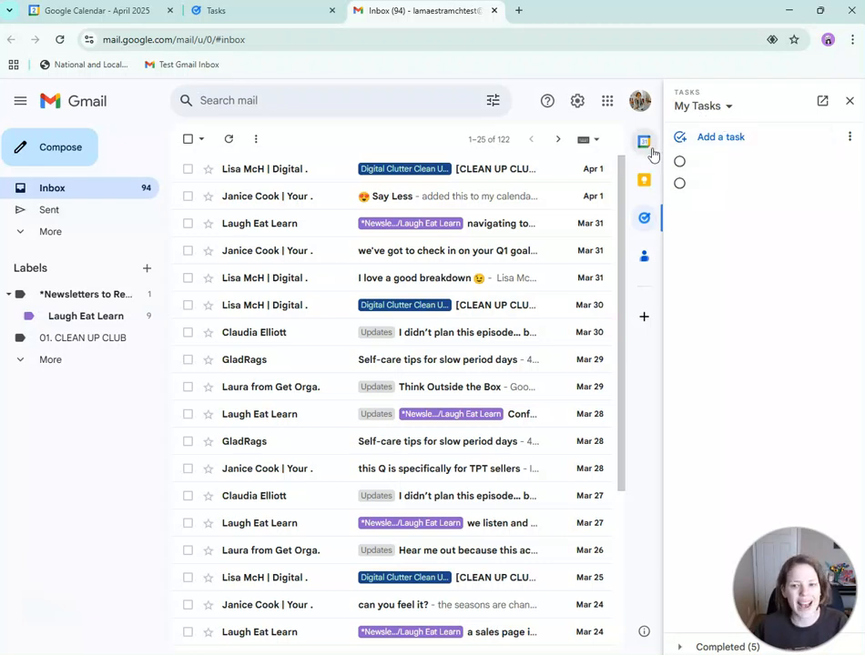
click(647, 148)
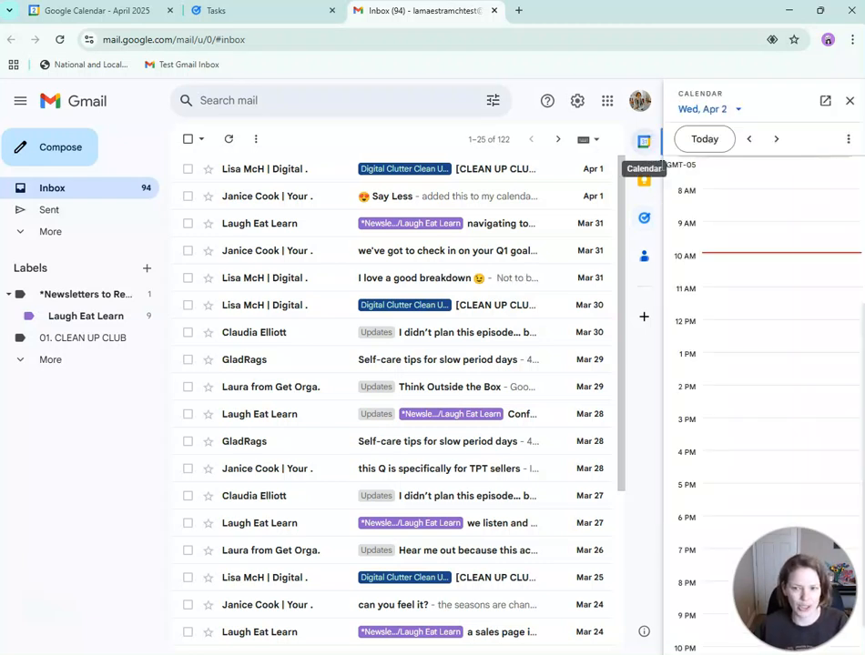
click(492, 11)
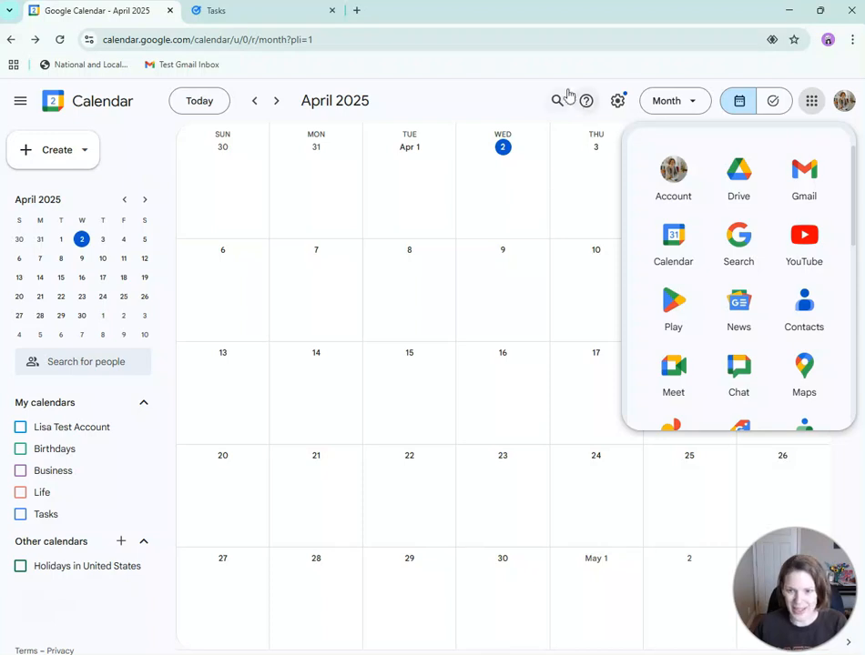
- Create an all-day draft event on April 2 and expand it into the full event editor
click(508, 88)
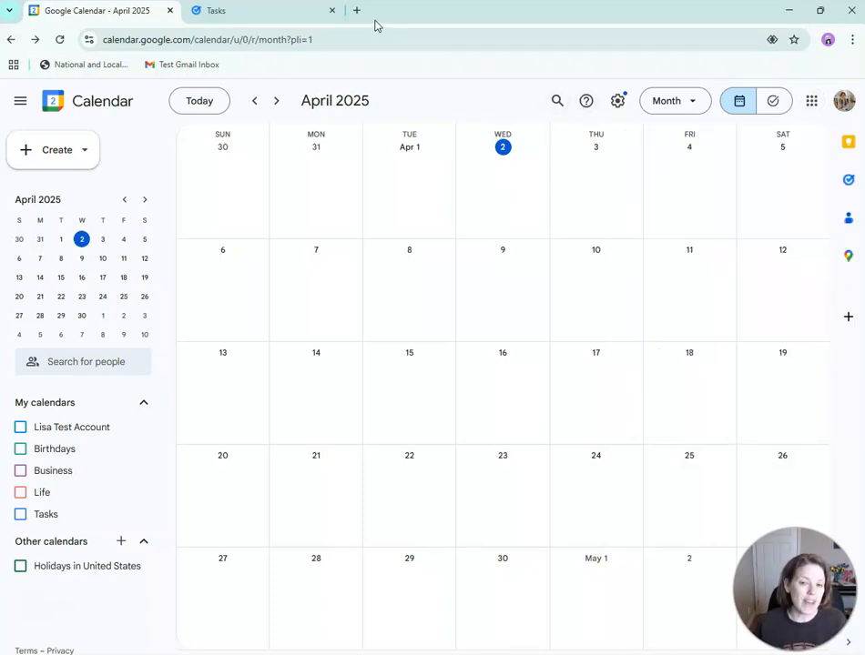
click(511, 185)
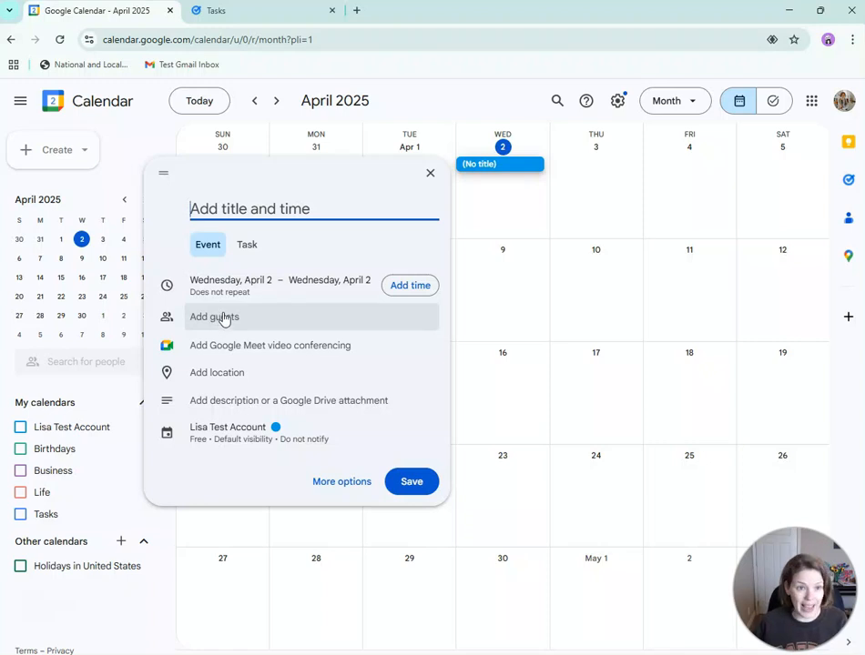
click(271, 377)
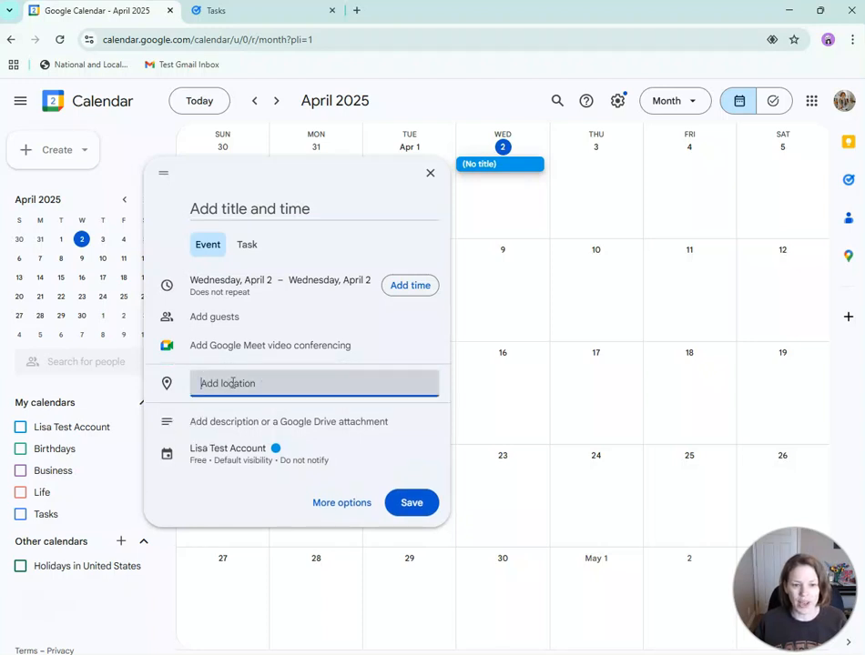
click(343, 507)
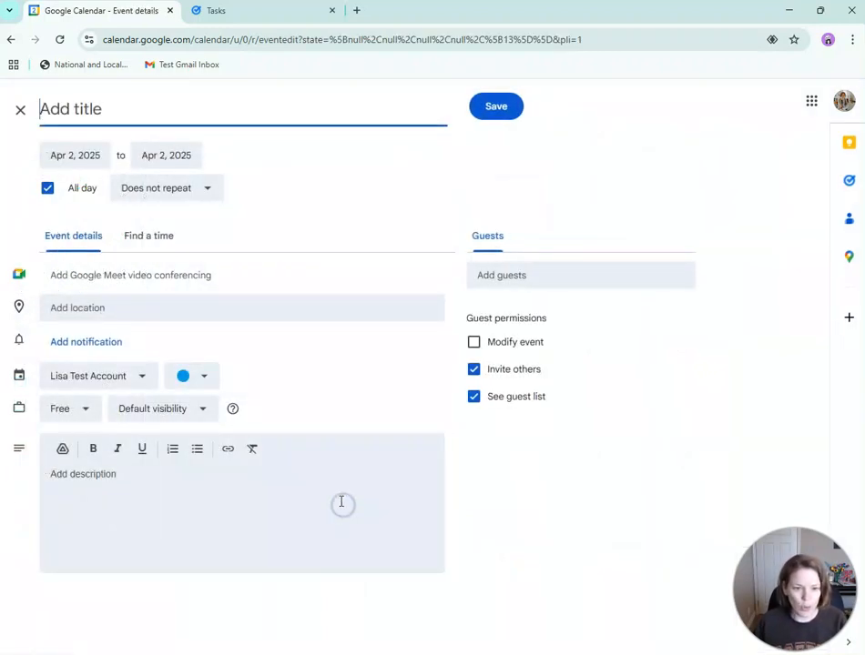
- Type 'Website' in the event description and link it to a web address
click(117, 487)
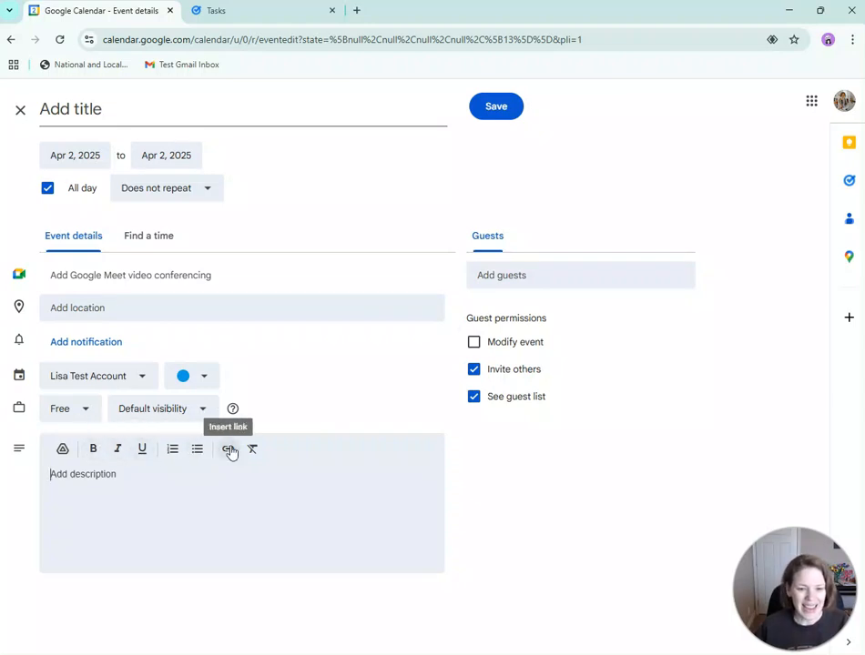
click(277, 472)
text(Website)
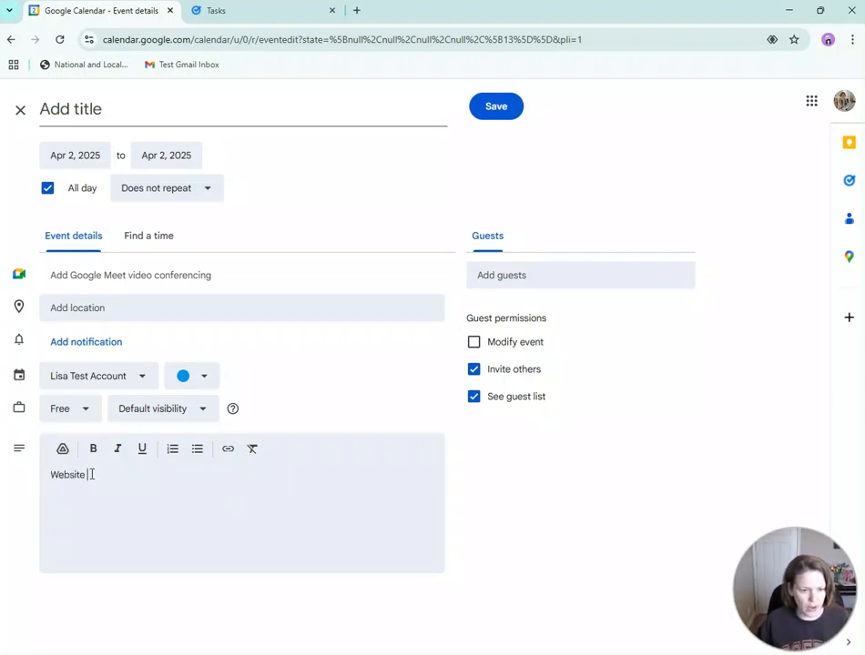
drag(91, 474, 31, 465)
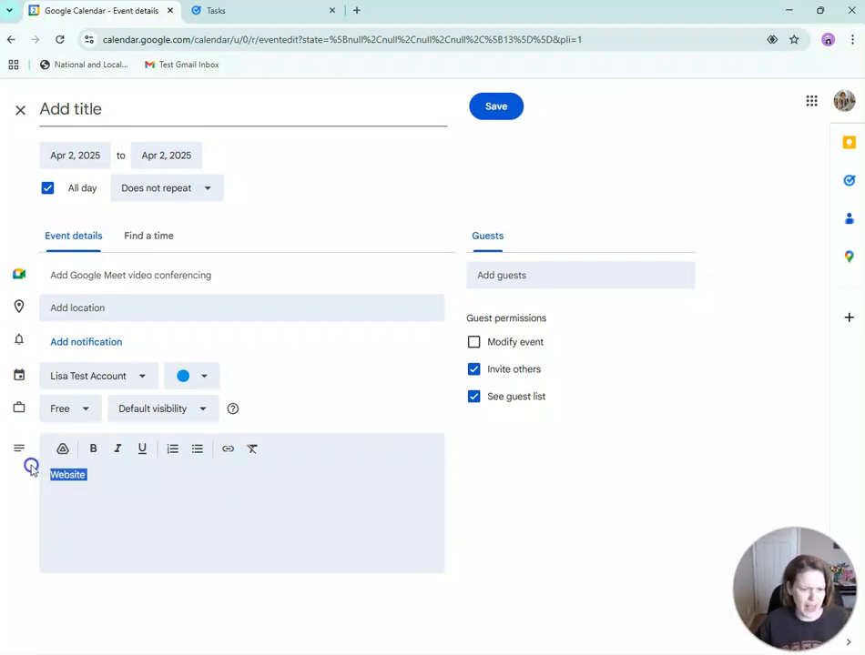
click(228, 448)
text(l)
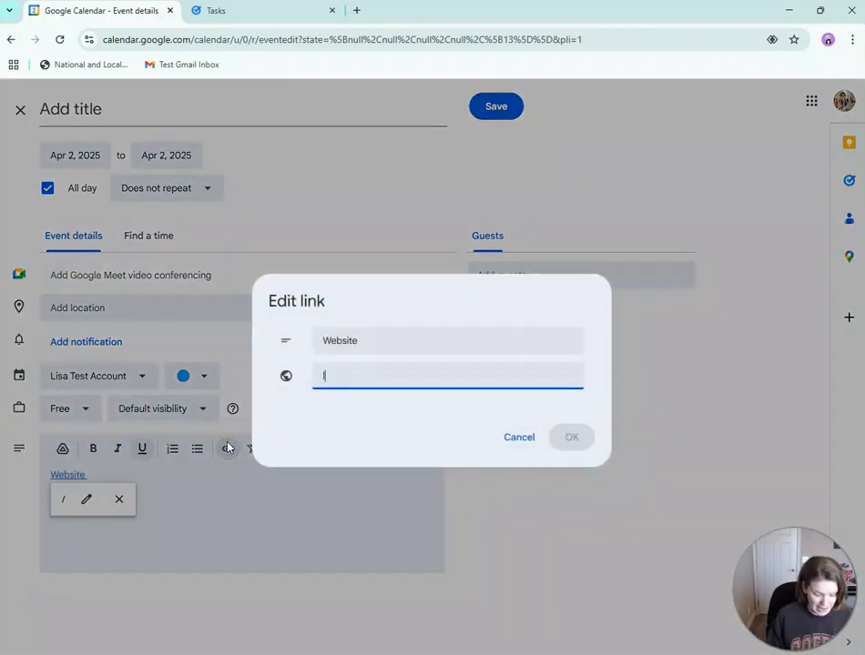
text(isamch.com)
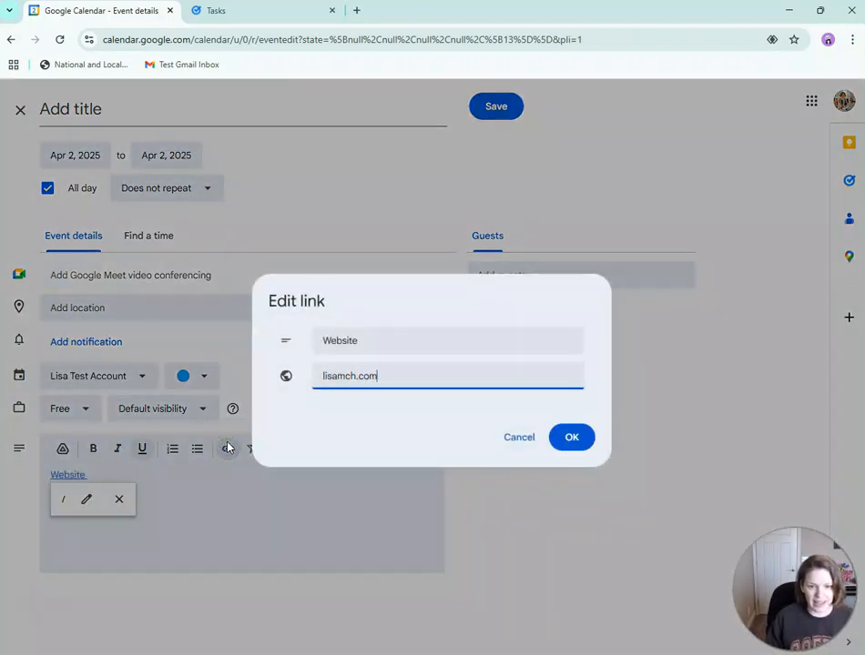
key(Return)
- Make the word Website bold, italic and underlined
double_click(59, 475)
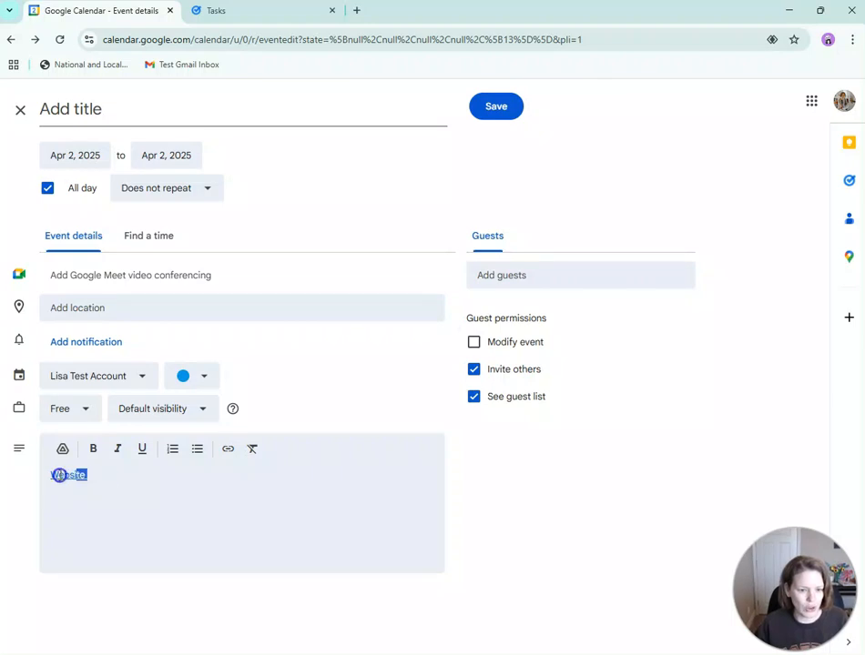
click(93, 449)
click(117, 449)
click(142, 448)
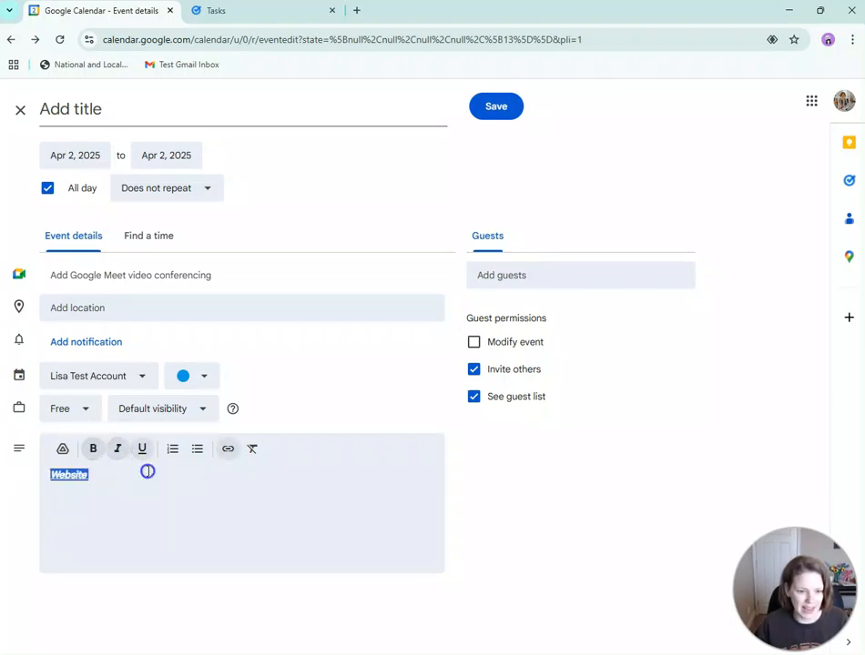
click(147, 472)
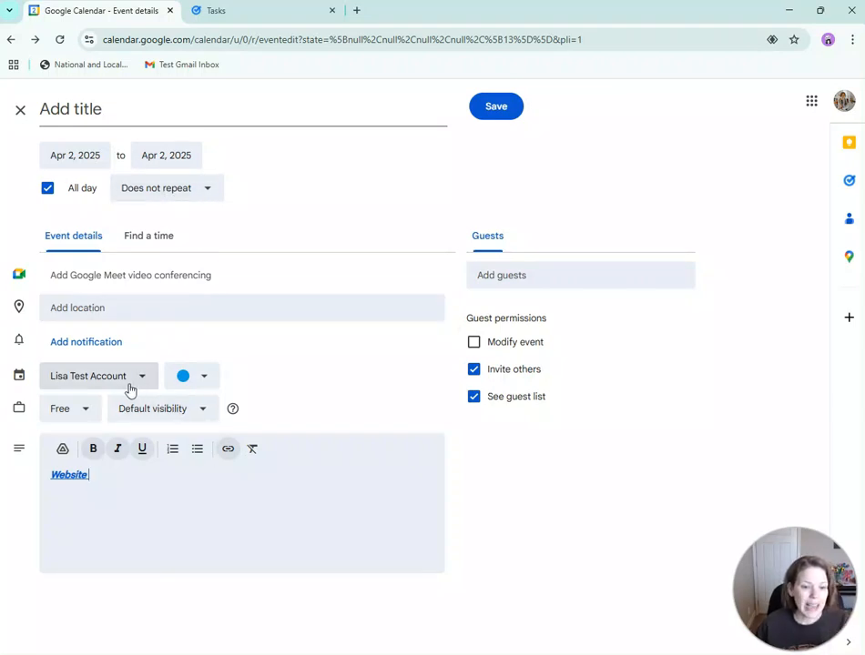
- Title the event 'Pizza Party' and assign it to the Life calendar, keeping its colour
click(62, 114)
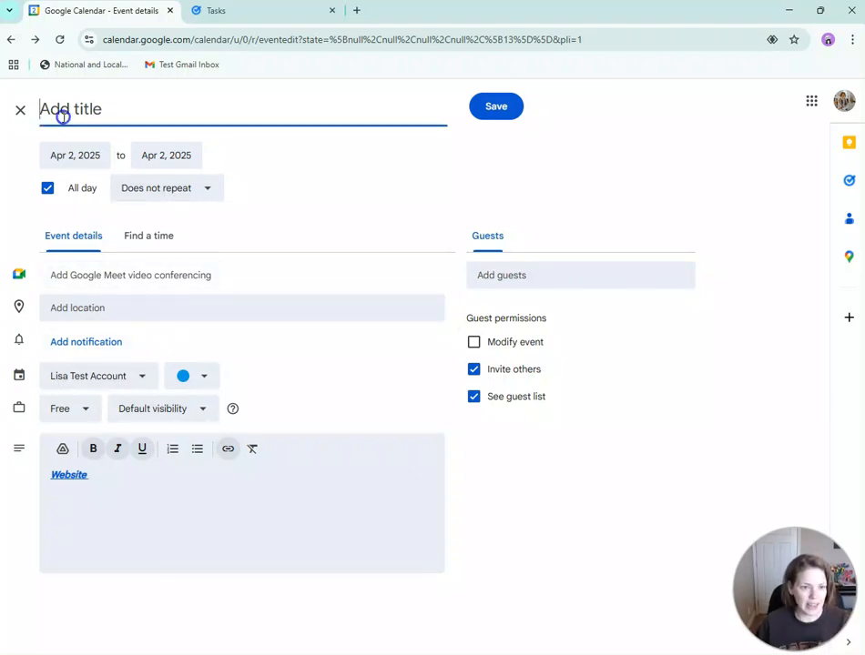
text(Pizza Party)
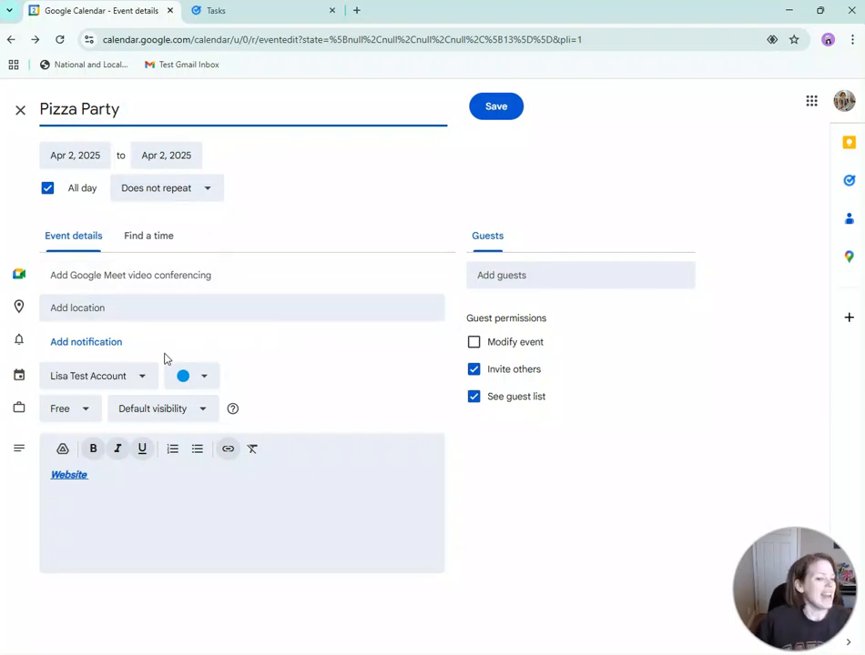
click(141, 376)
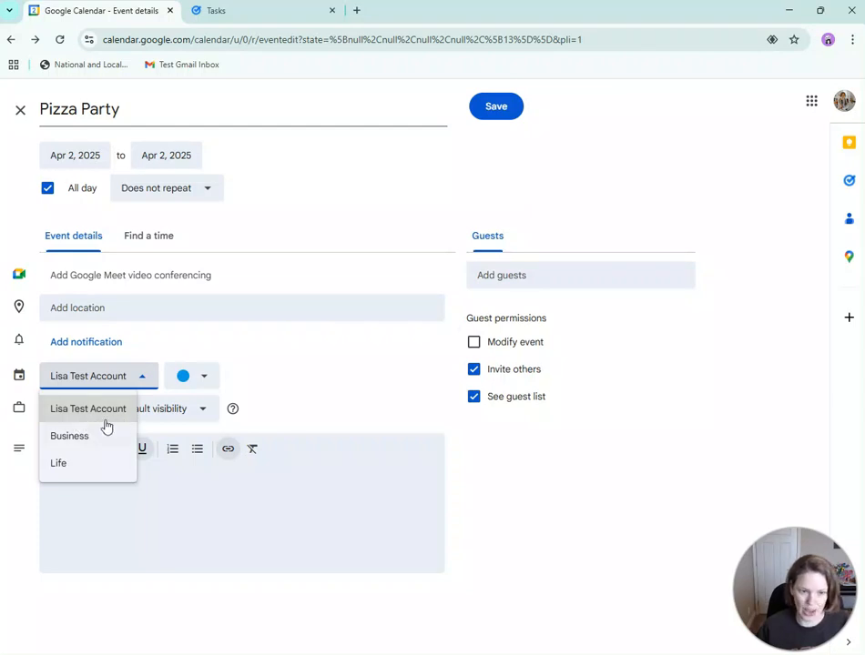
click(82, 470)
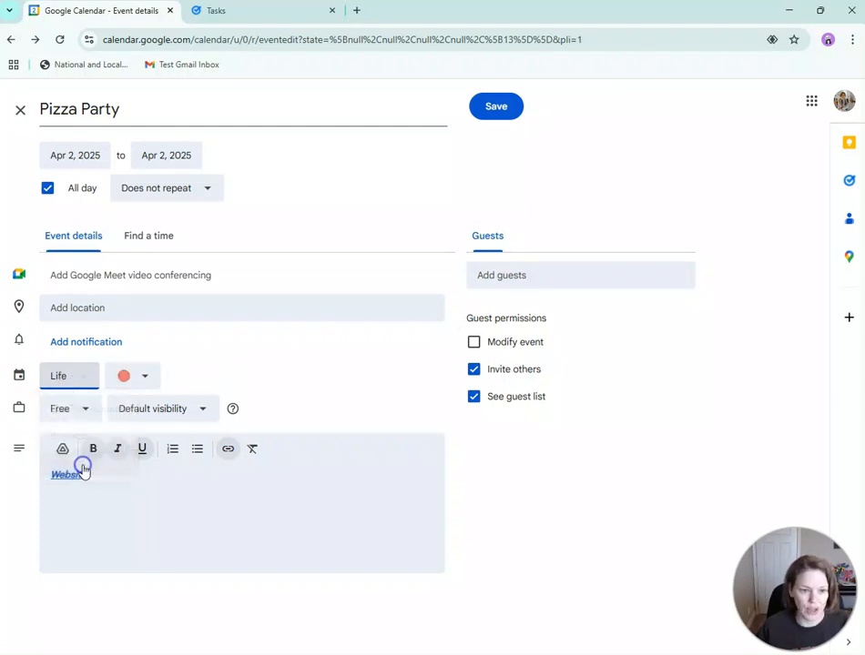
click(131, 382)
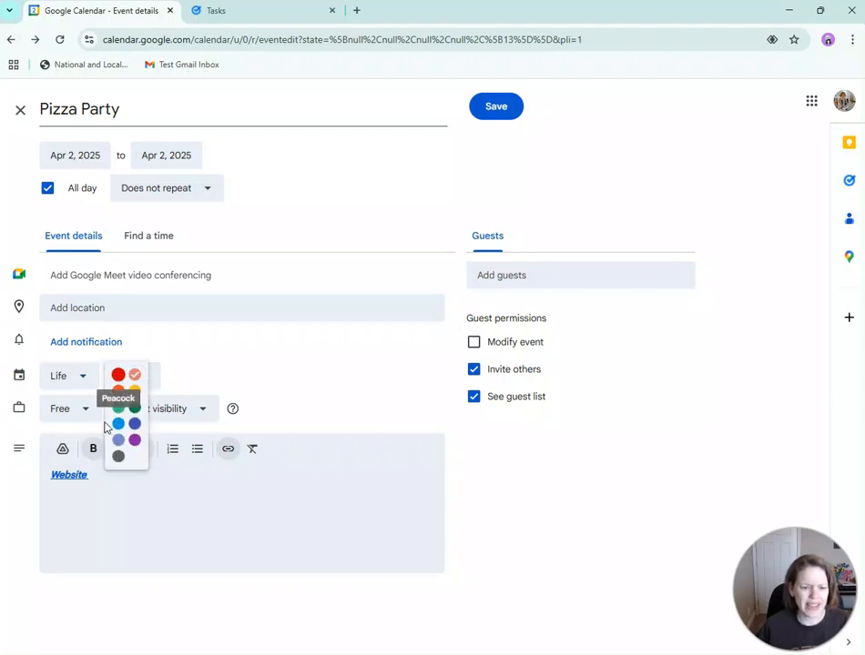
click(245, 364)
- Add two guests by e-mail address and uncheck the Invite others permission
click(510, 279)
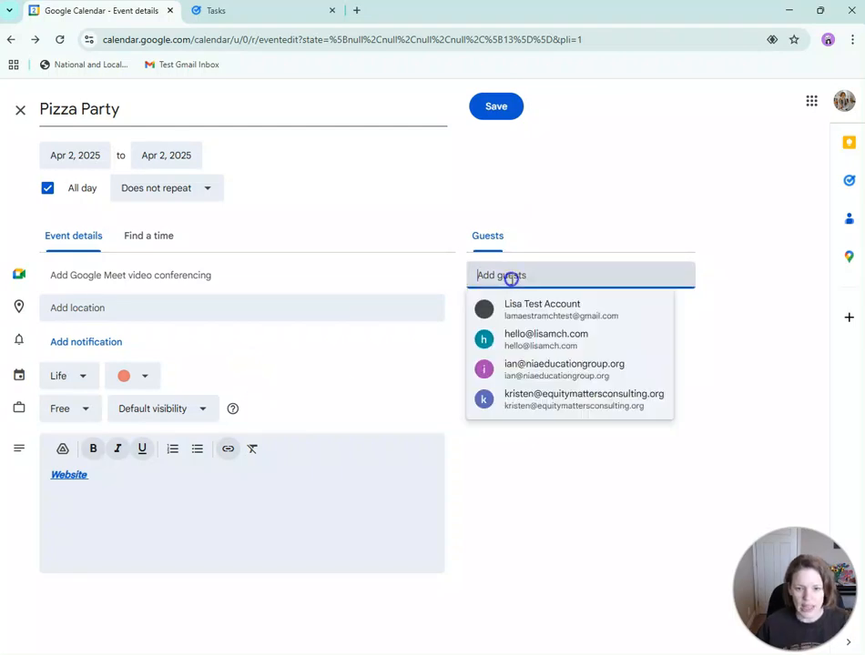
key(Return)
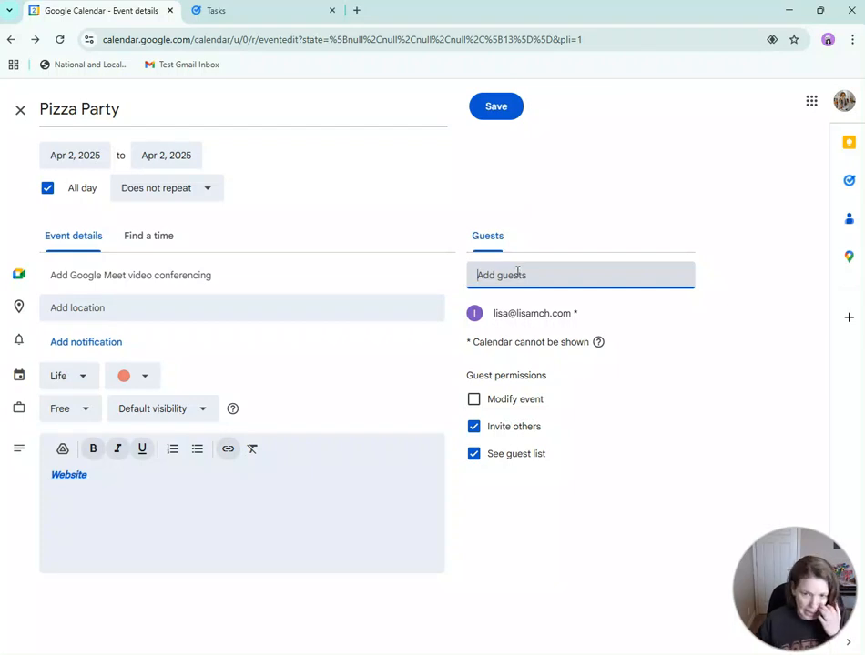
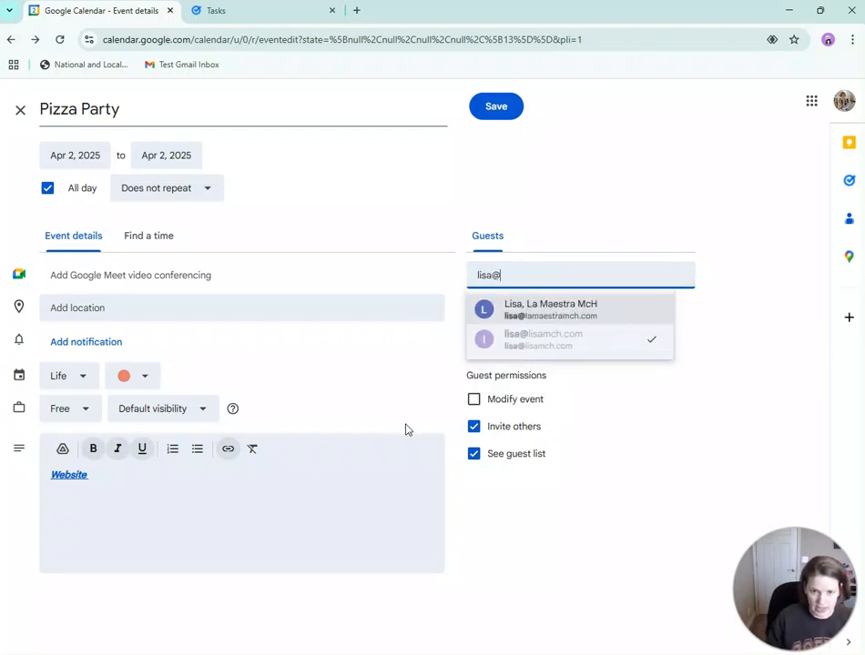
key(Return)
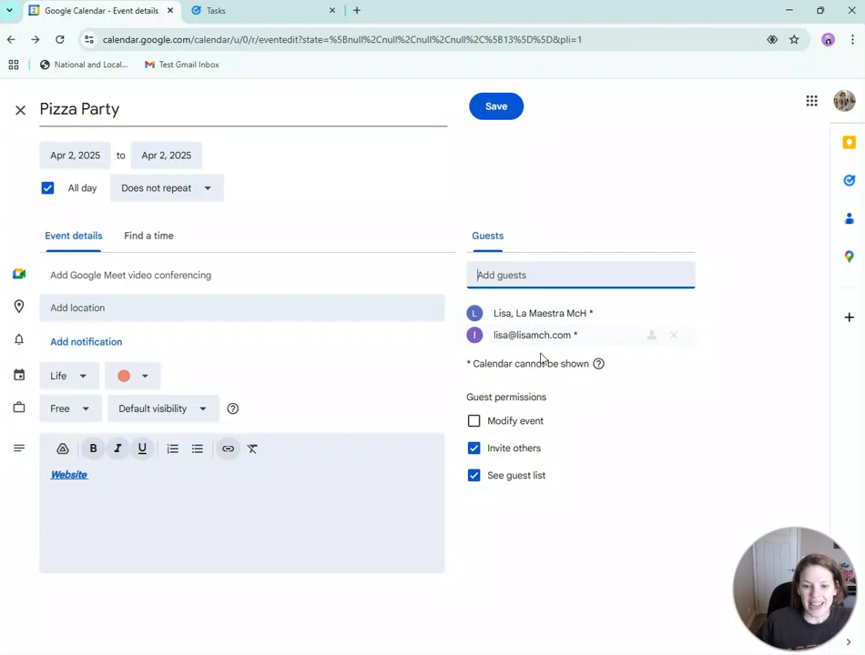
click(474, 450)
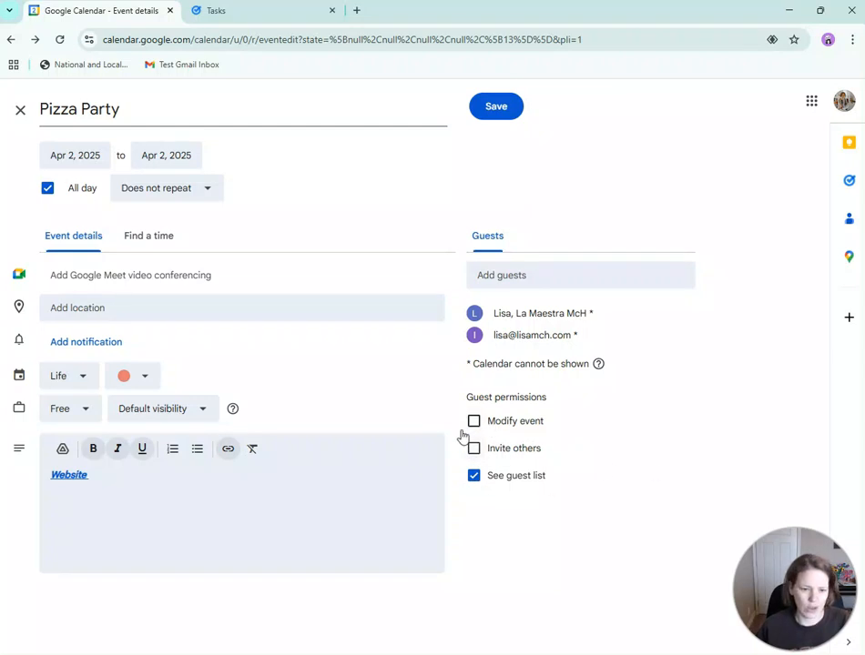
- Set the location to Pizza Hut, turn off All day, and start at 6:30pm
click(235, 305)
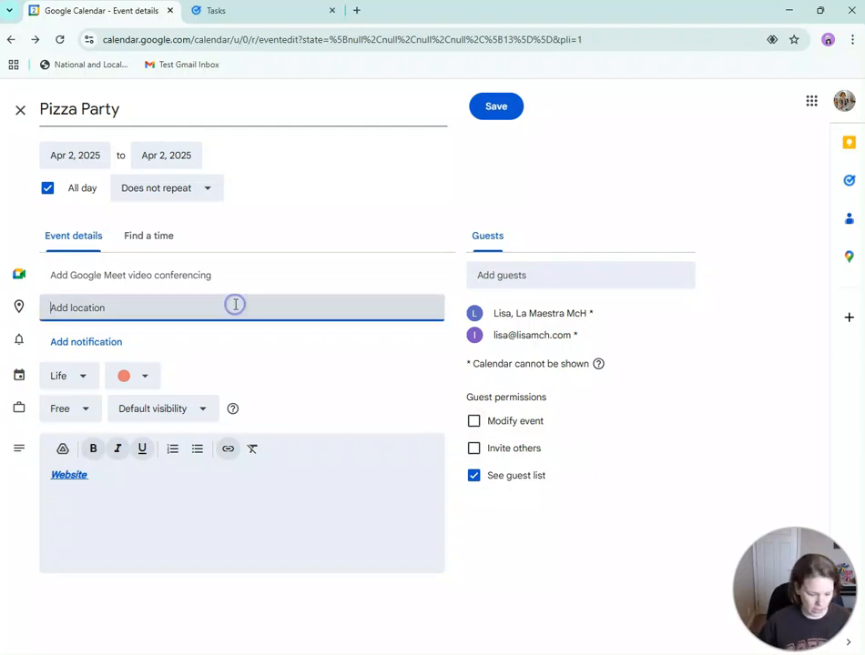
text(Pizza Hut)
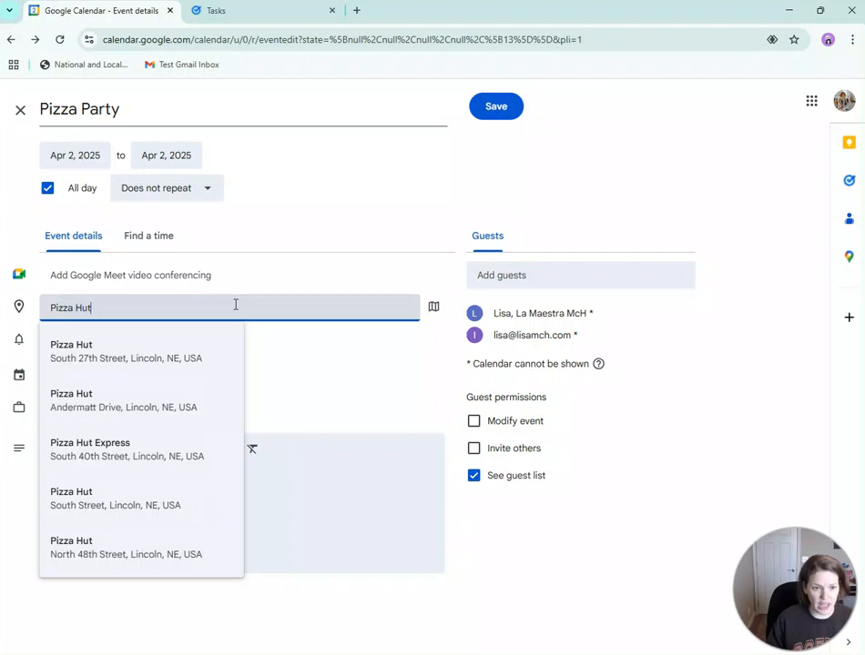
click(328, 347)
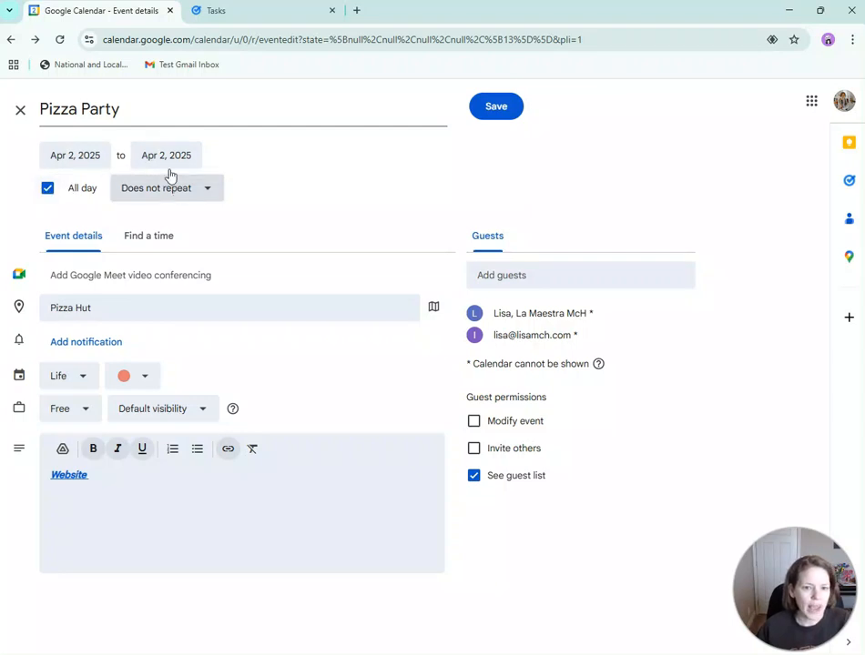
click(42, 192)
click(146, 155)
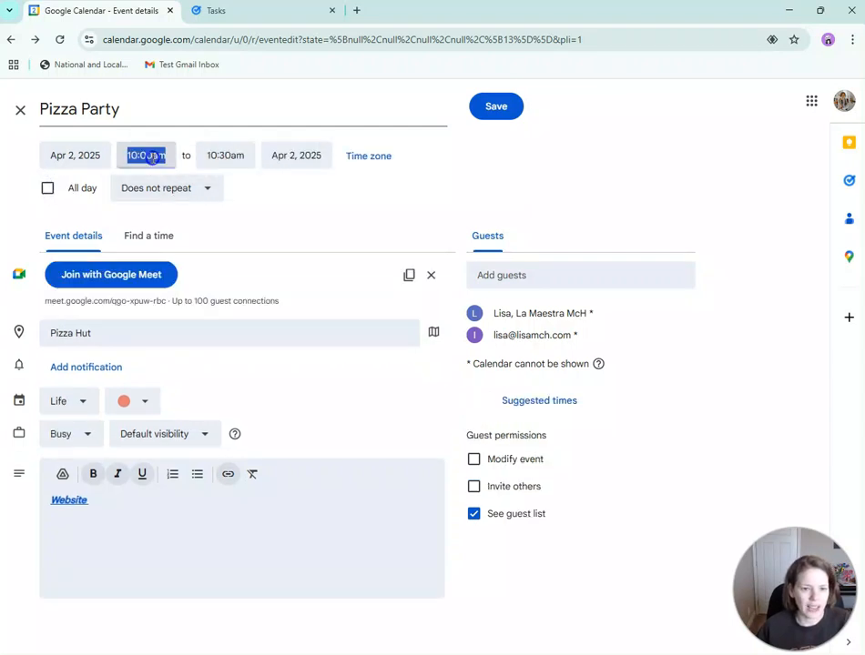
click(348, 227)
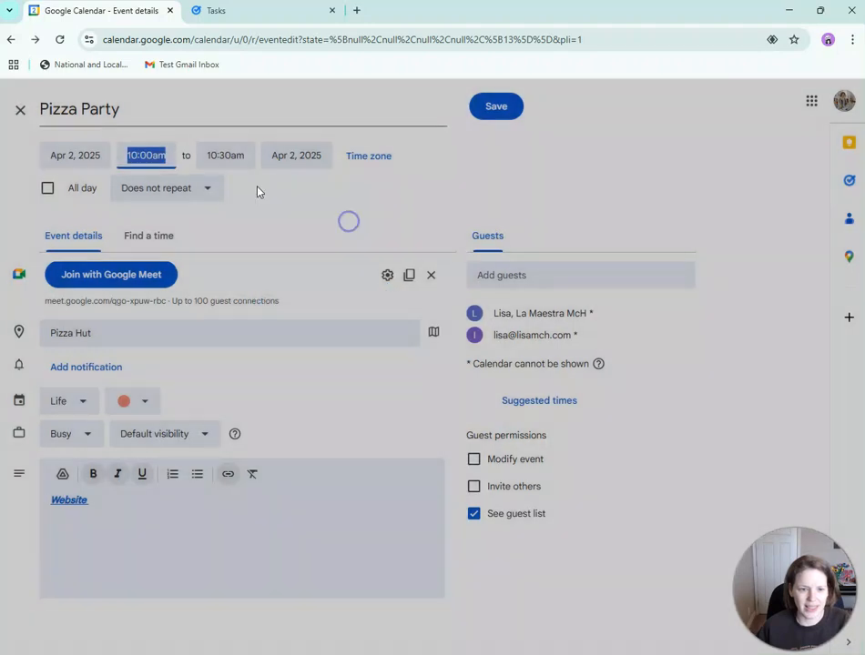
click(153, 153)
scroll(151, 241, down, 3)
scroll(150, 241, down, 8)
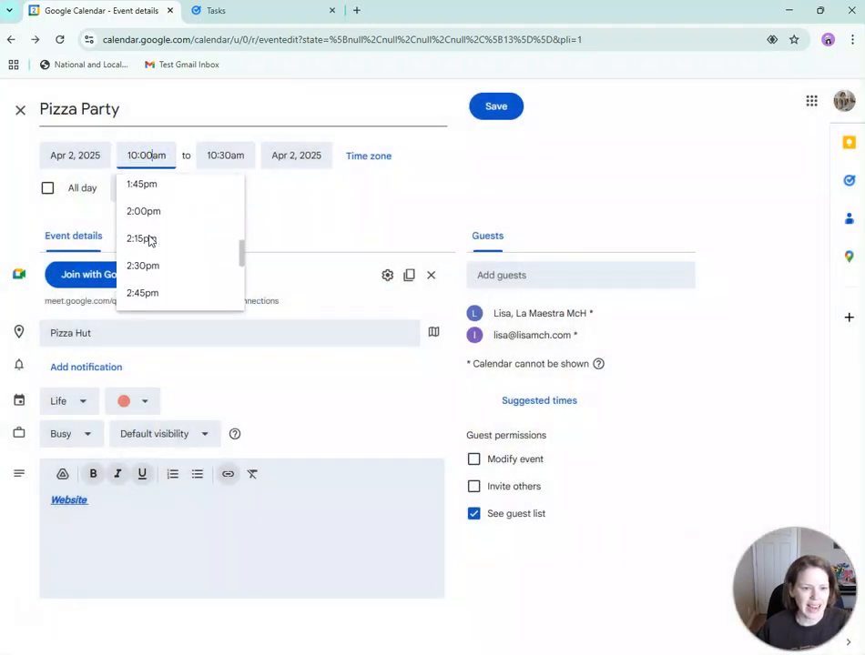
click(170, 283)
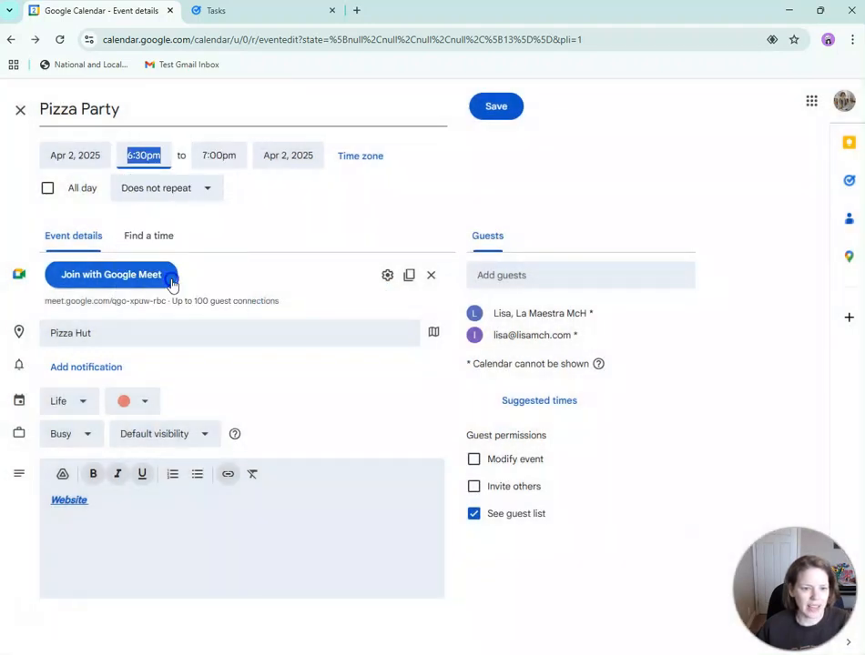
- End the event at 8:00pm on April 10 and save it
click(227, 157)
scroll(241, 291, down, 1)
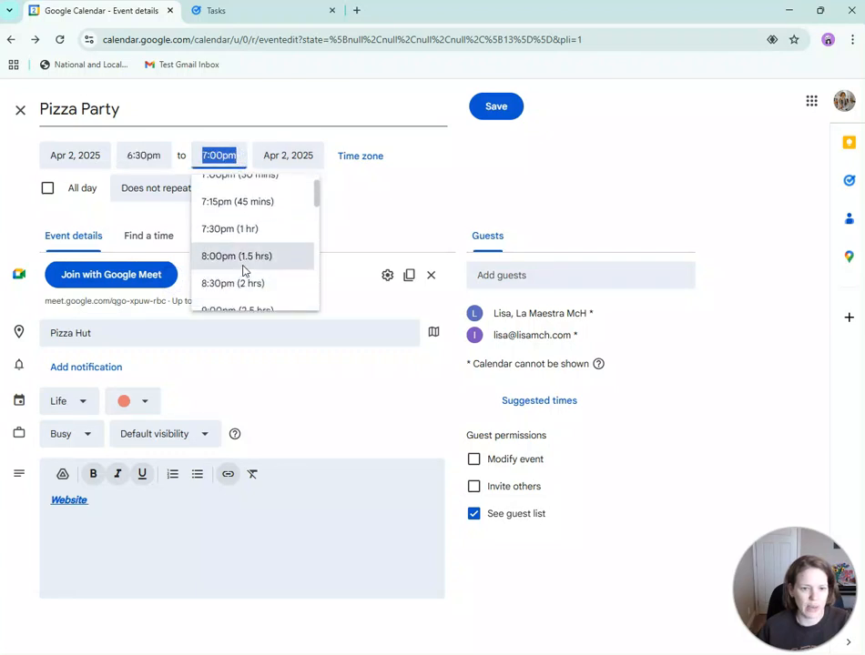
click(242, 266)
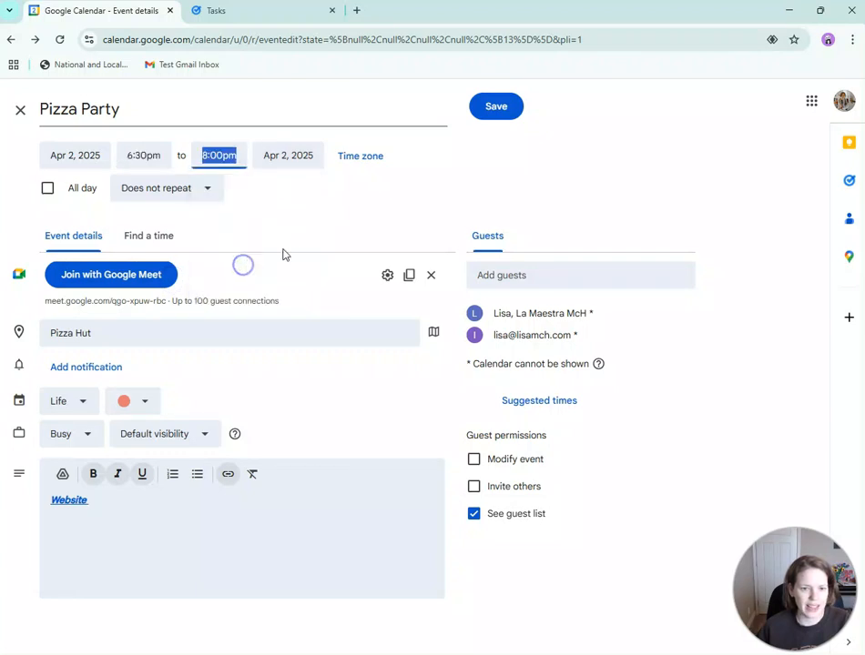
click(293, 162)
click(375, 250)
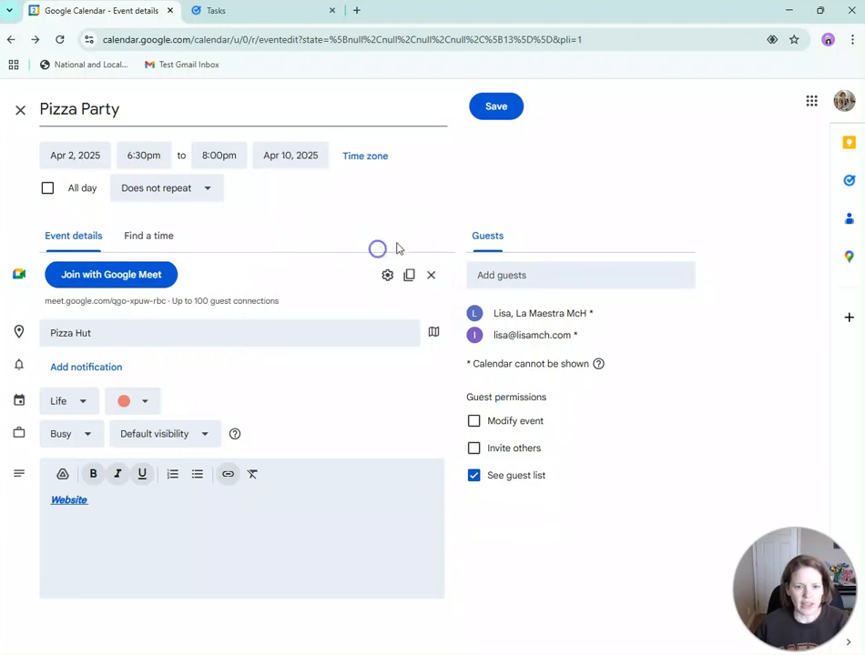
click(496, 111)
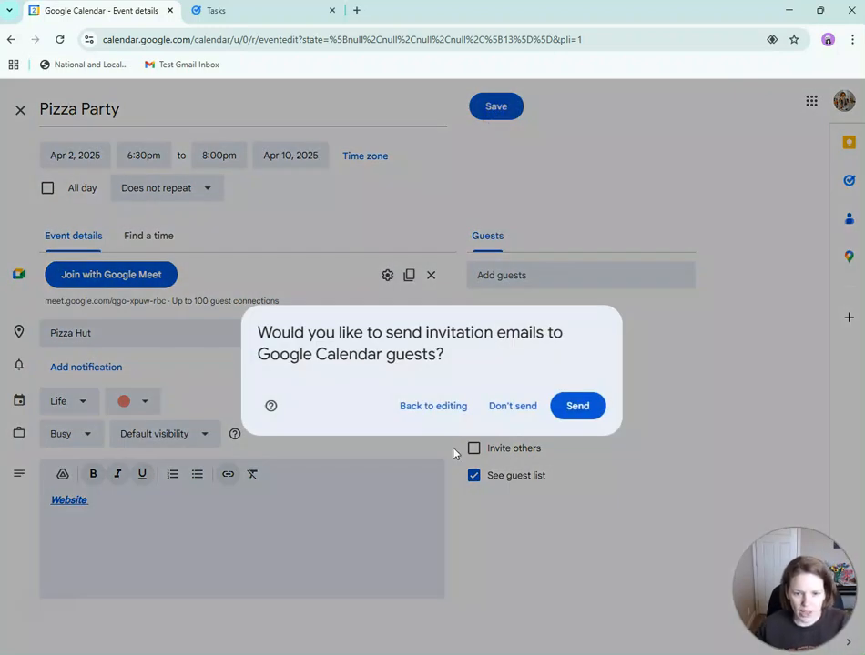
- Send the guest invitations, then move Pizza Party's start date to April 10 without emailing guests
click(580, 407)
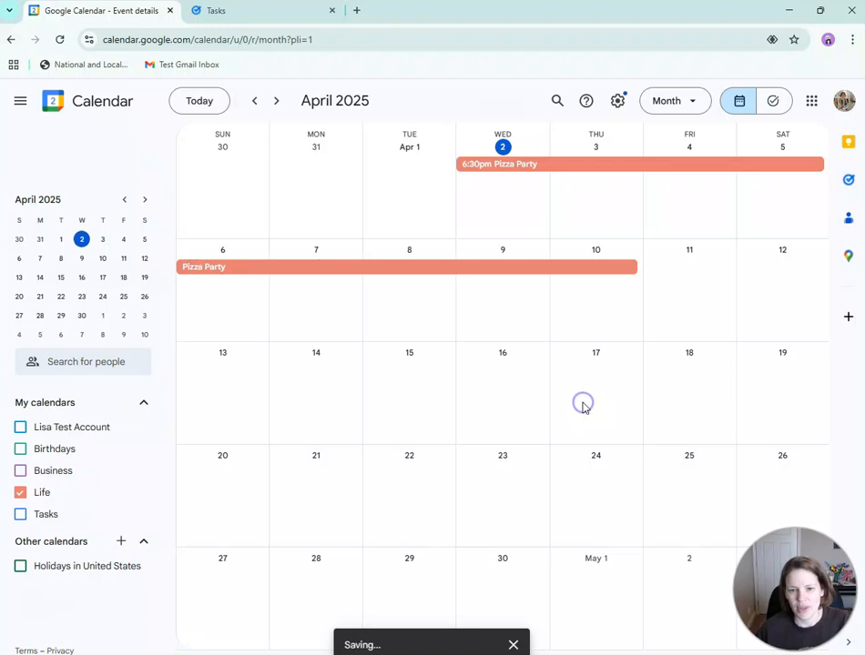
click(496, 166)
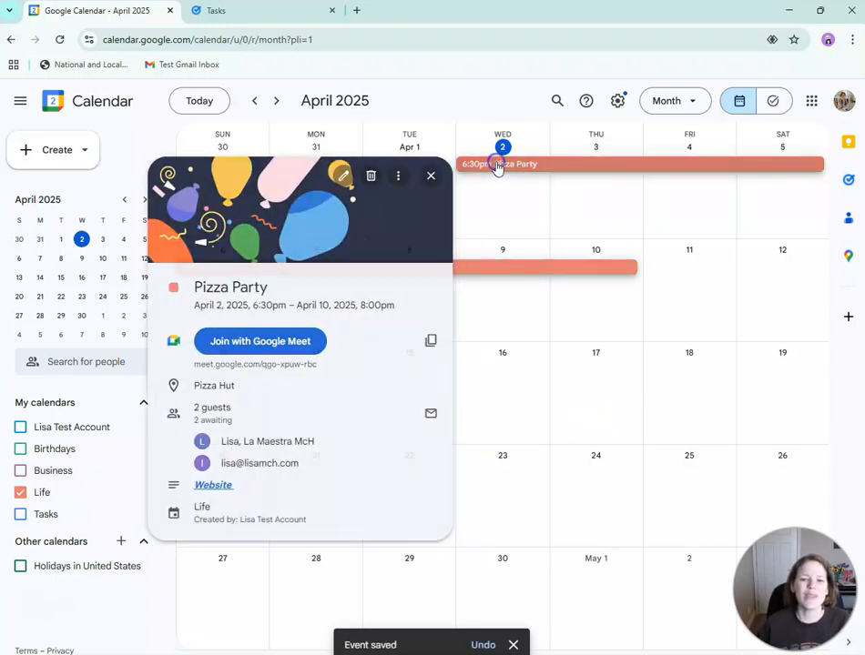
click(342, 177)
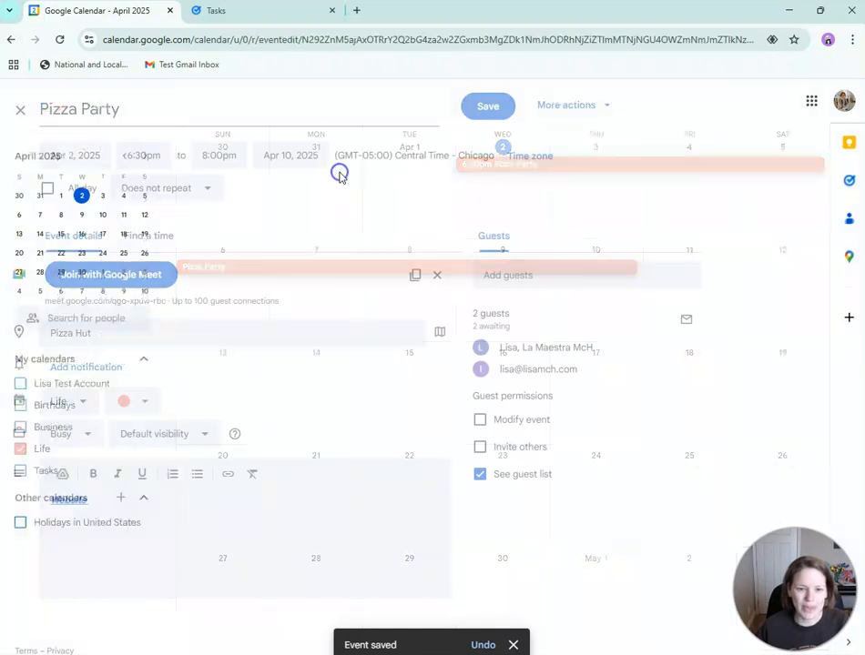
click(72, 160)
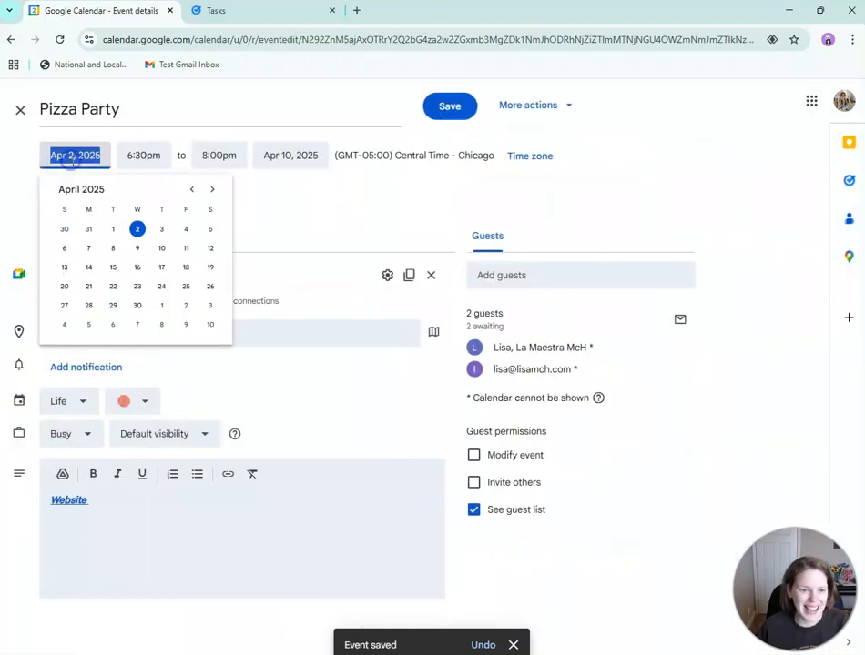
click(162, 246)
click(455, 107)
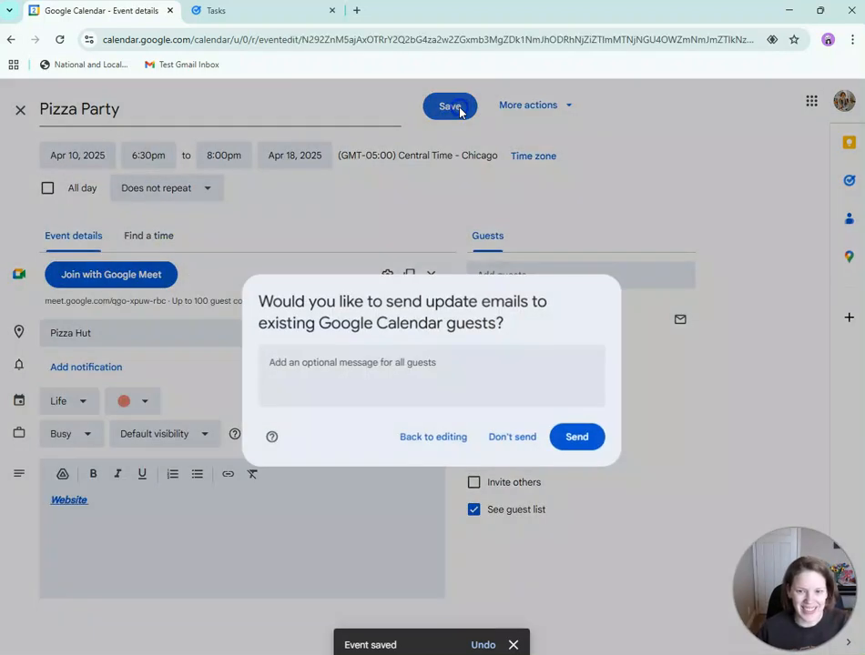
click(517, 442)
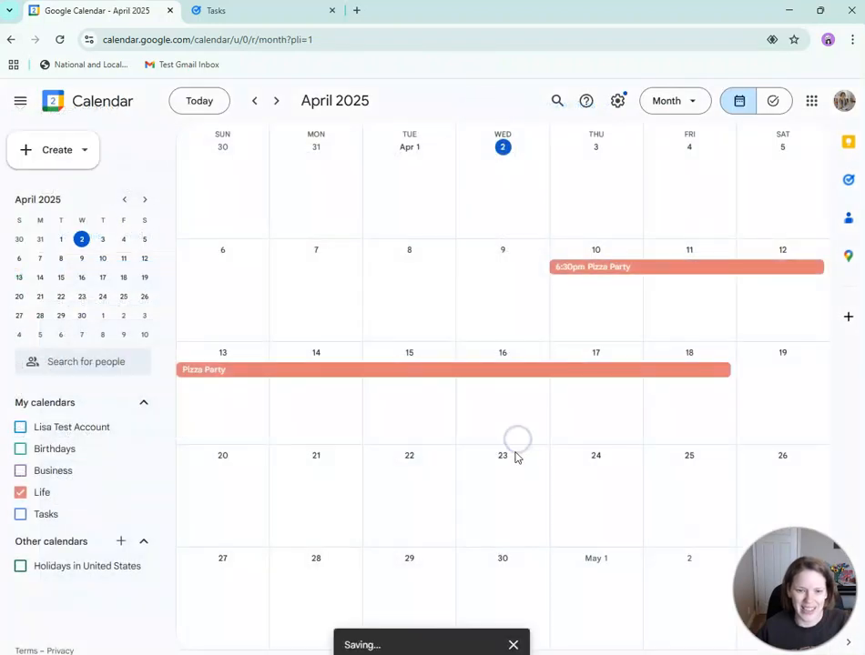
- Change the end date to April 10 too and save without sending update emails
click(576, 273)
click(430, 201)
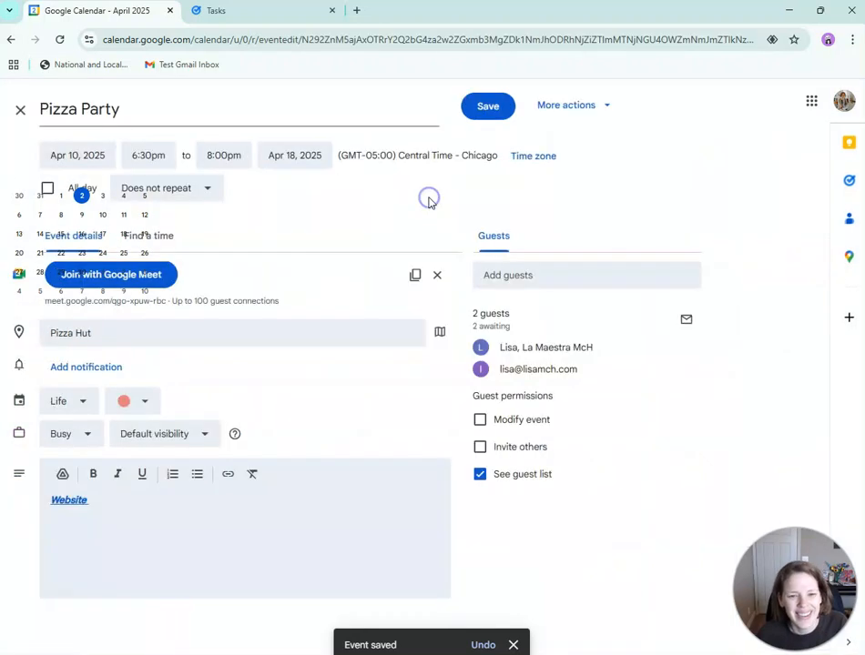
click(285, 160)
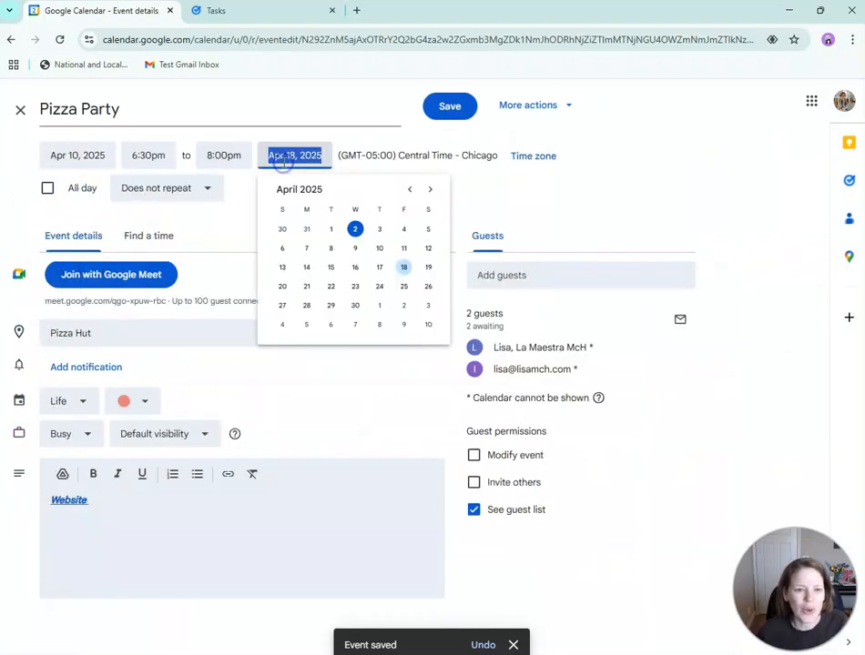
click(379, 248)
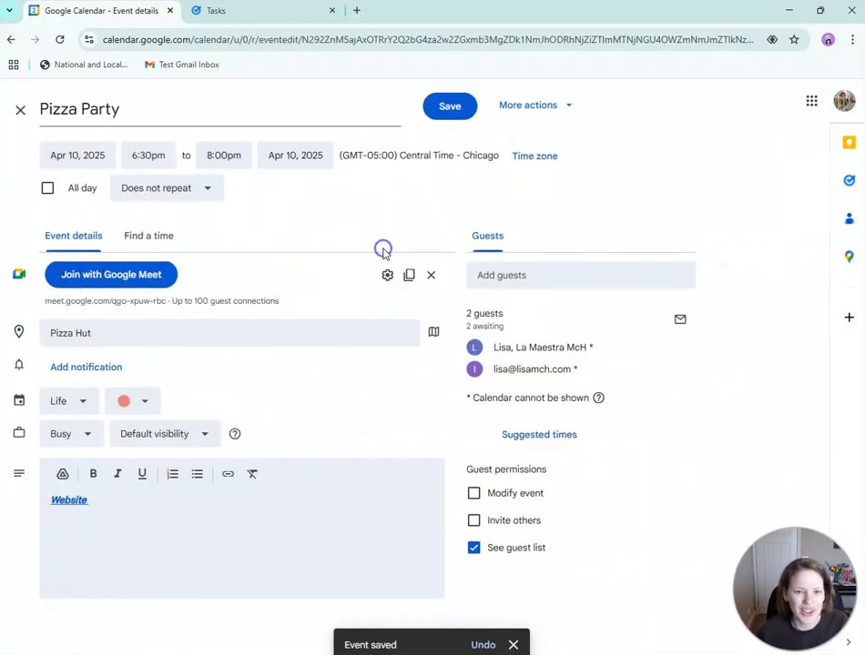
click(455, 116)
click(503, 437)
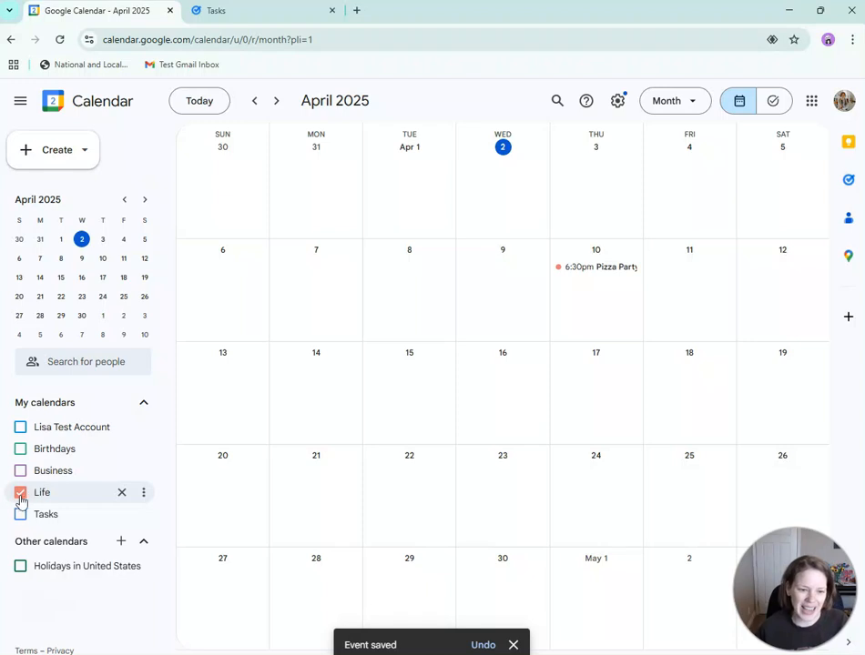
- Create 'Important Meeting' on April 9, 10:00–11:00am, in the Business calendar
click(485, 296)
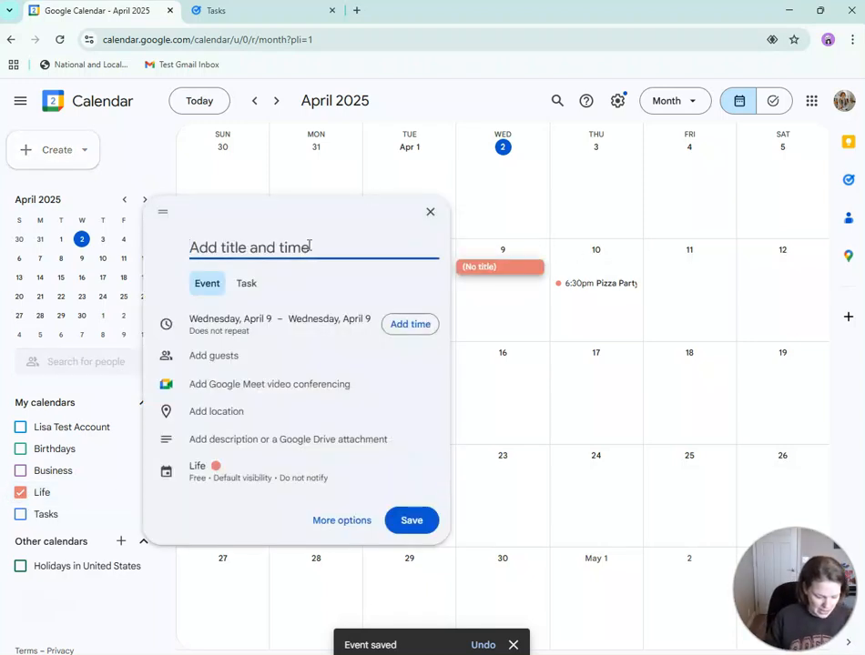
text(Important Meeting)
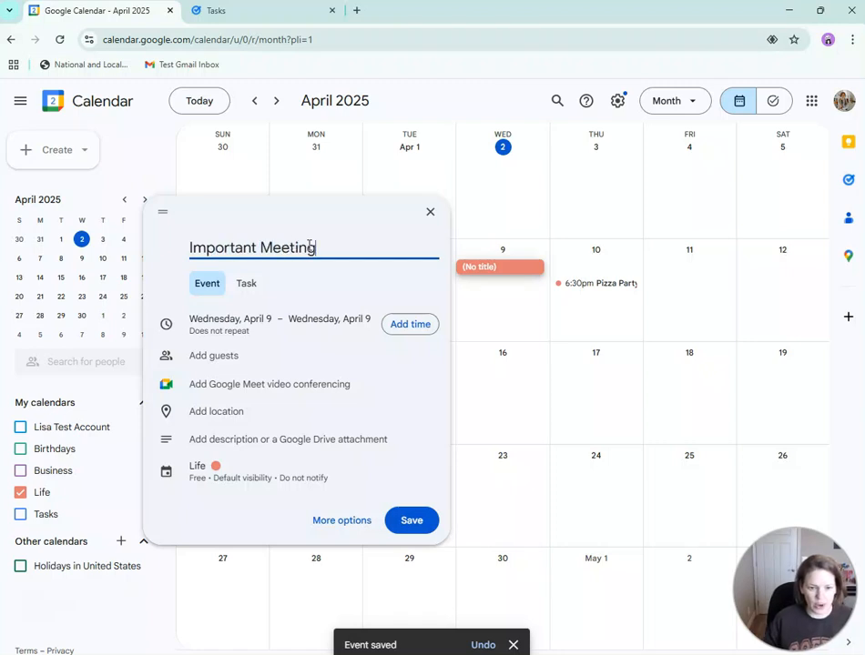
click(199, 465)
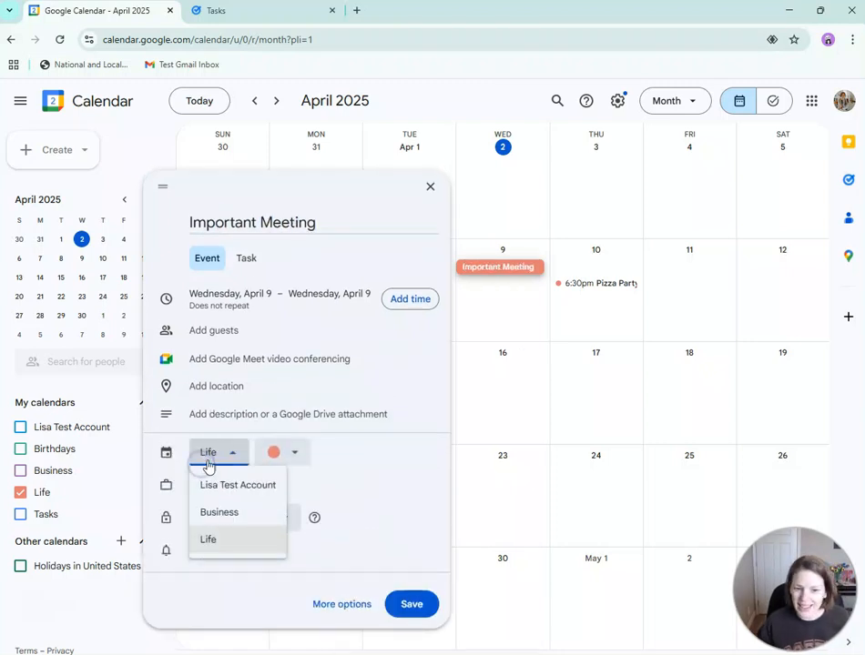
click(221, 513)
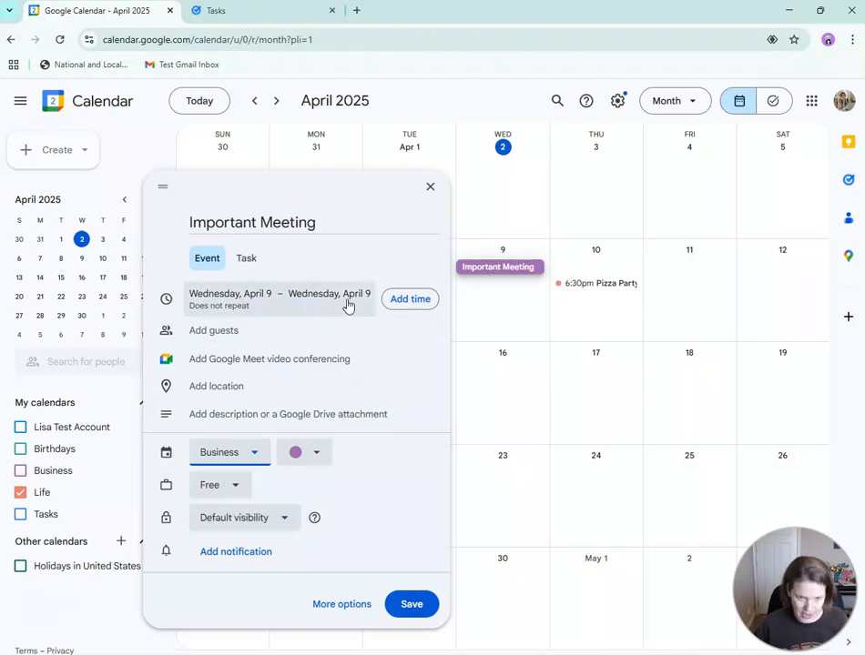
click(428, 299)
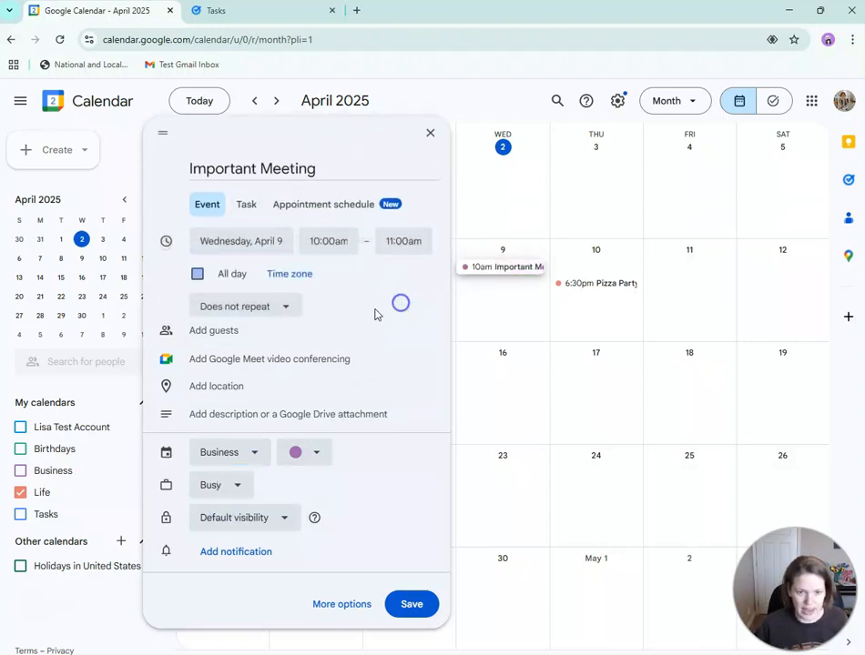
click(367, 217)
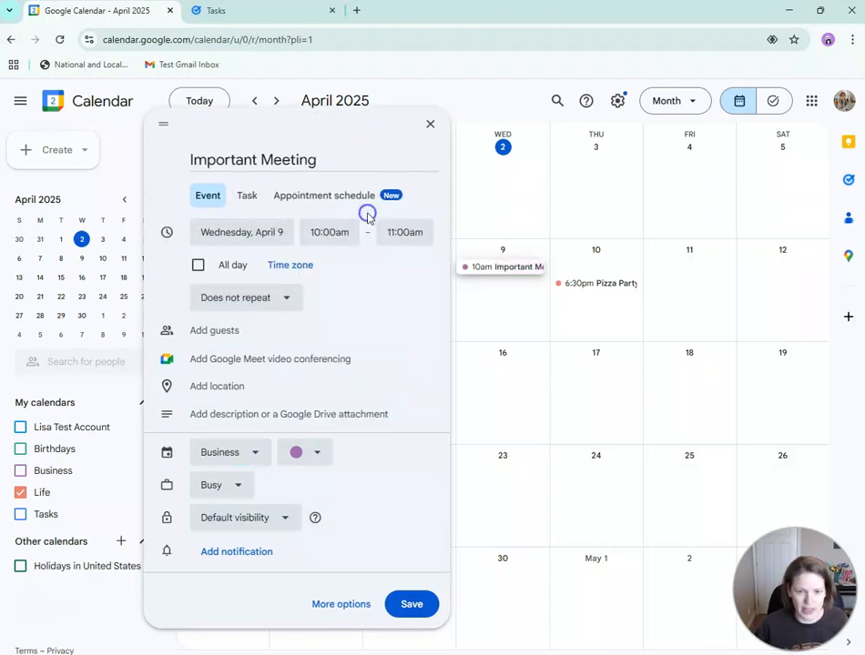
click(412, 605)
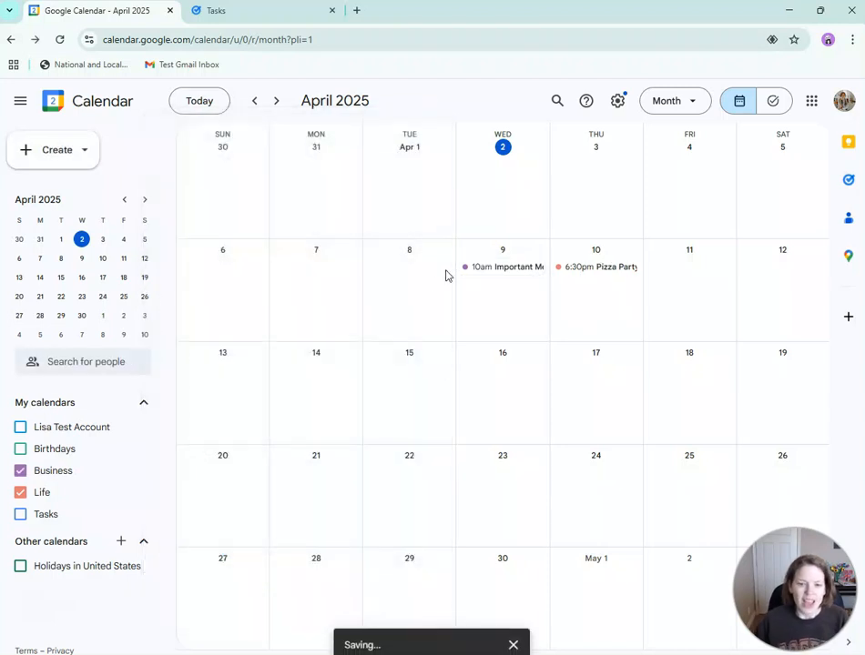
click(20, 471)
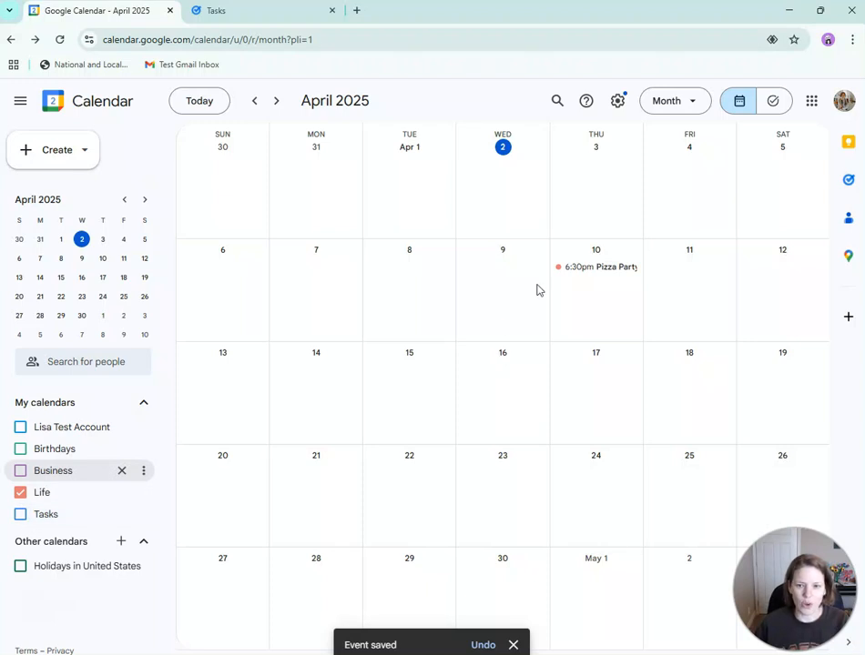
click(22, 493)
click(19, 470)
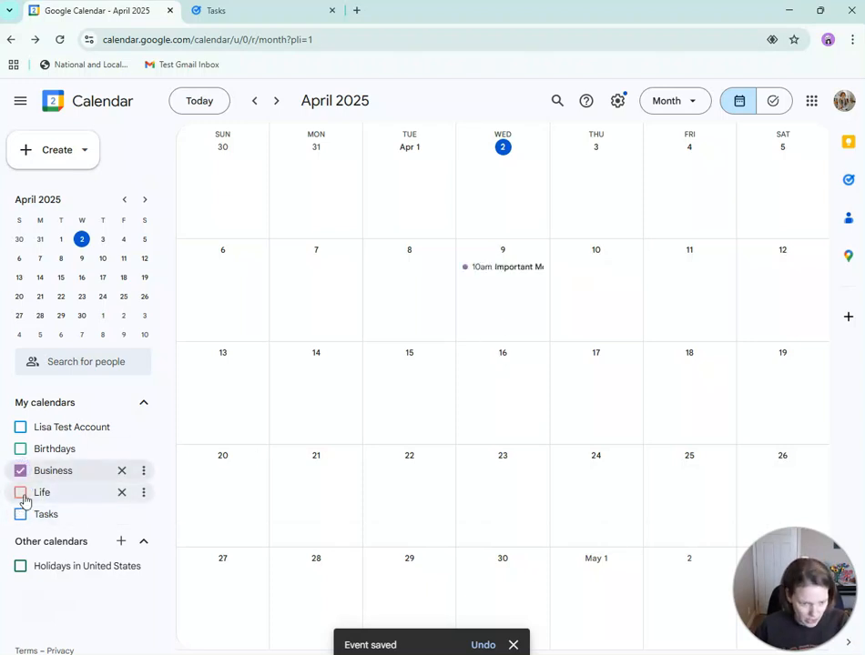
click(21, 494)
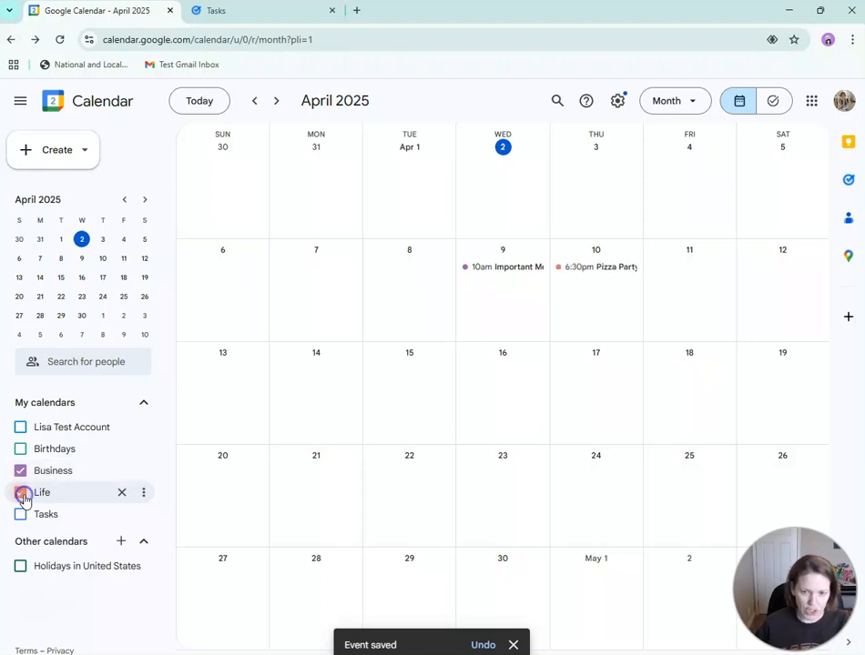
click(574, 277)
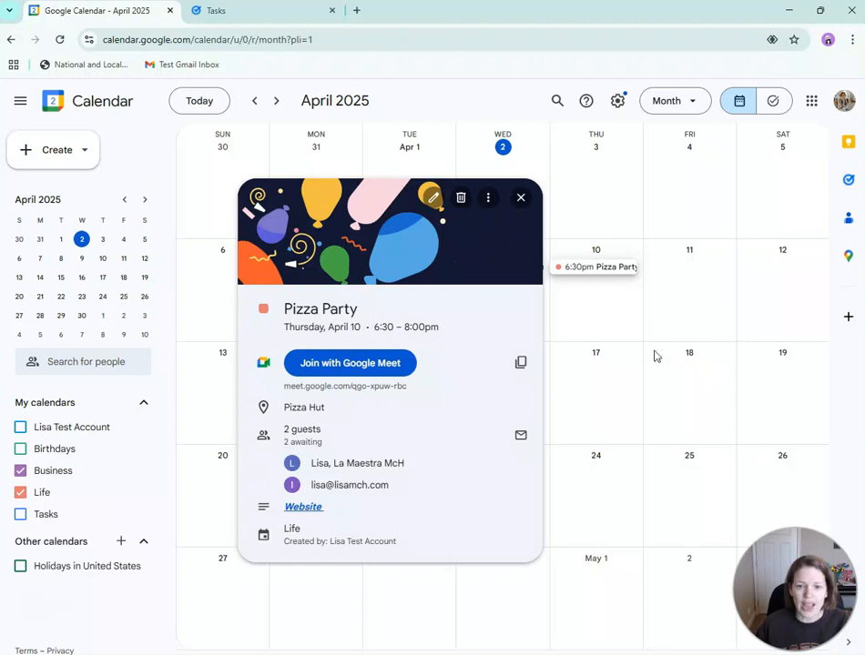
click(588, 187)
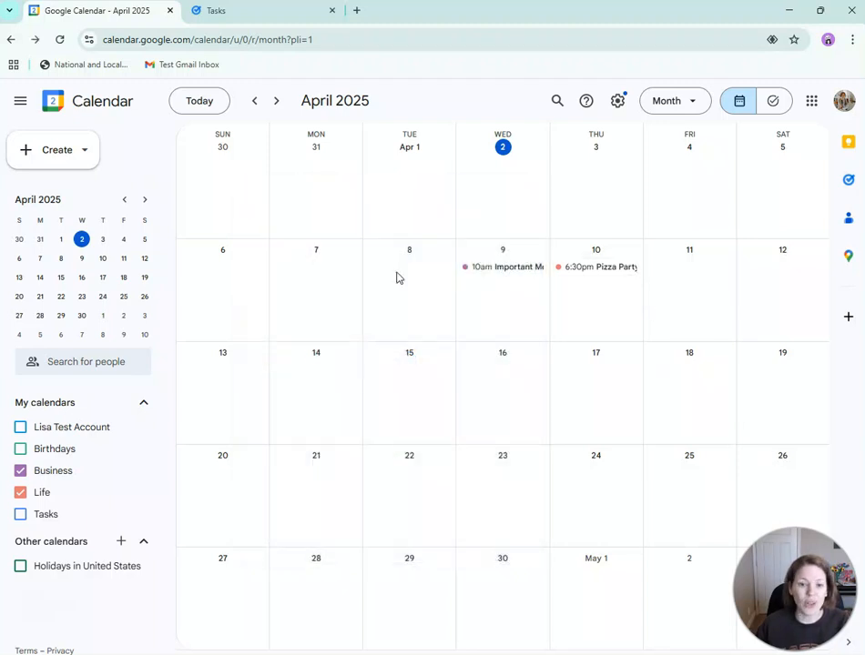
- Start an untitled April 8 task at 11:00am that repeats weekly on Tuesday
click(414, 272)
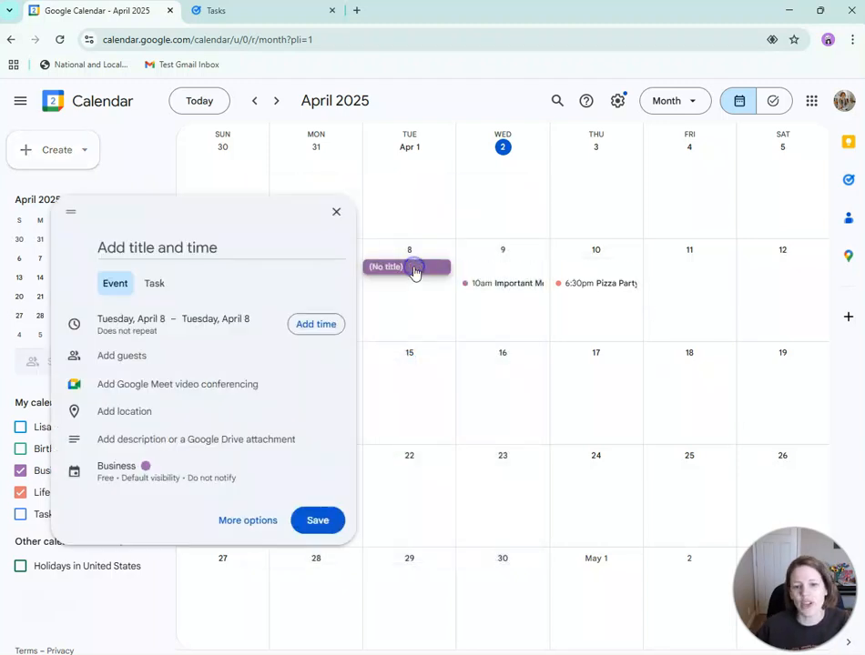
click(156, 285)
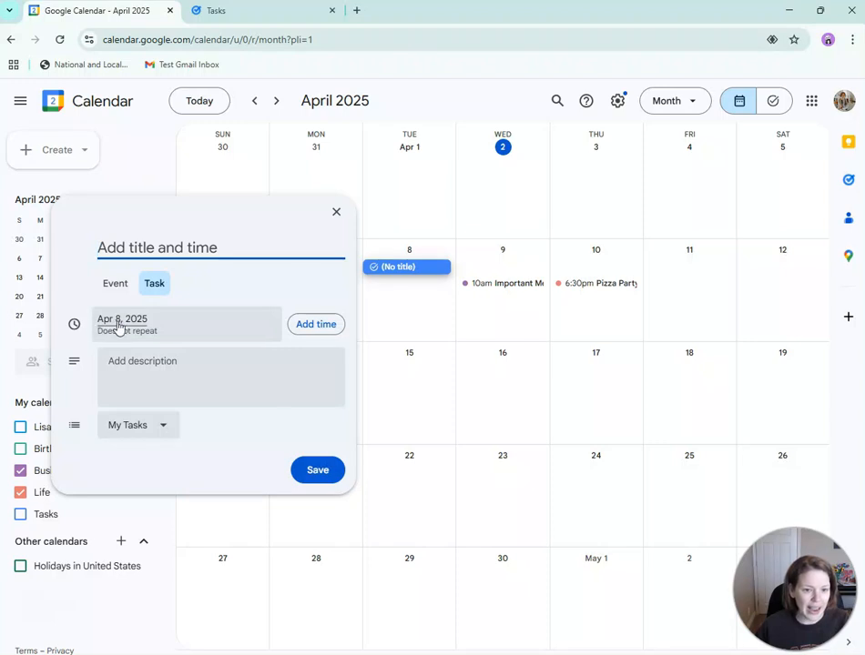
click(334, 324)
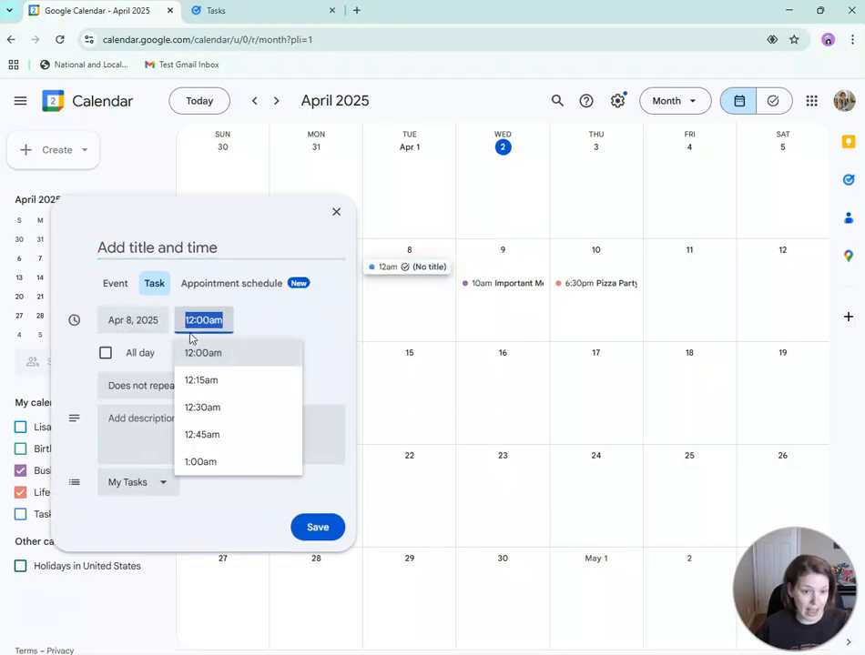
scroll(238, 463, down, 12)
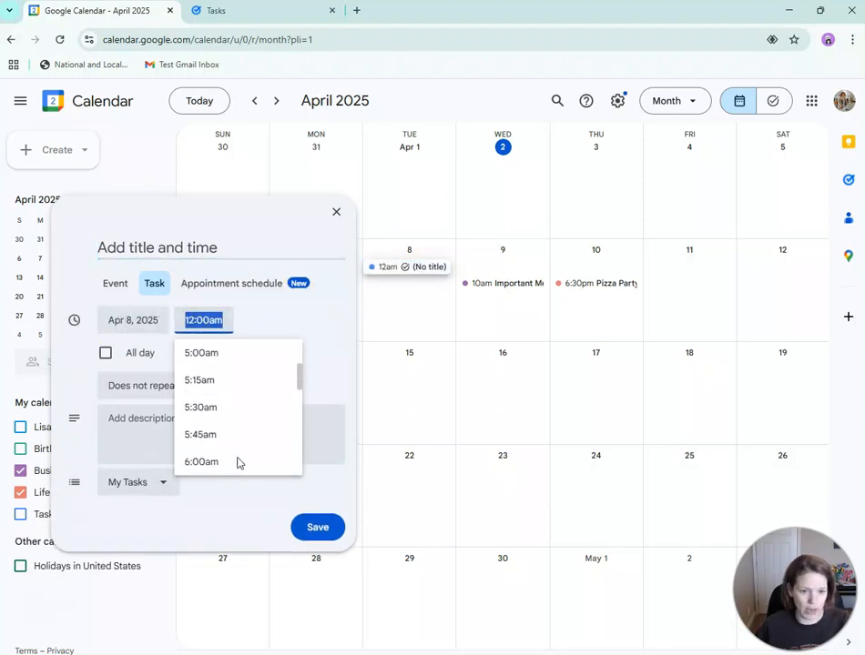
click(222, 463)
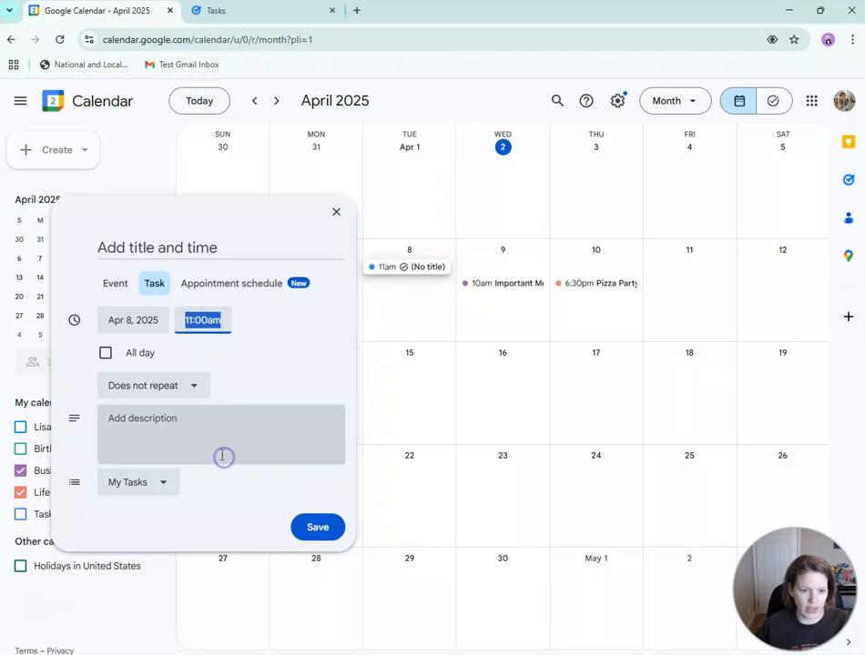
click(171, 388)
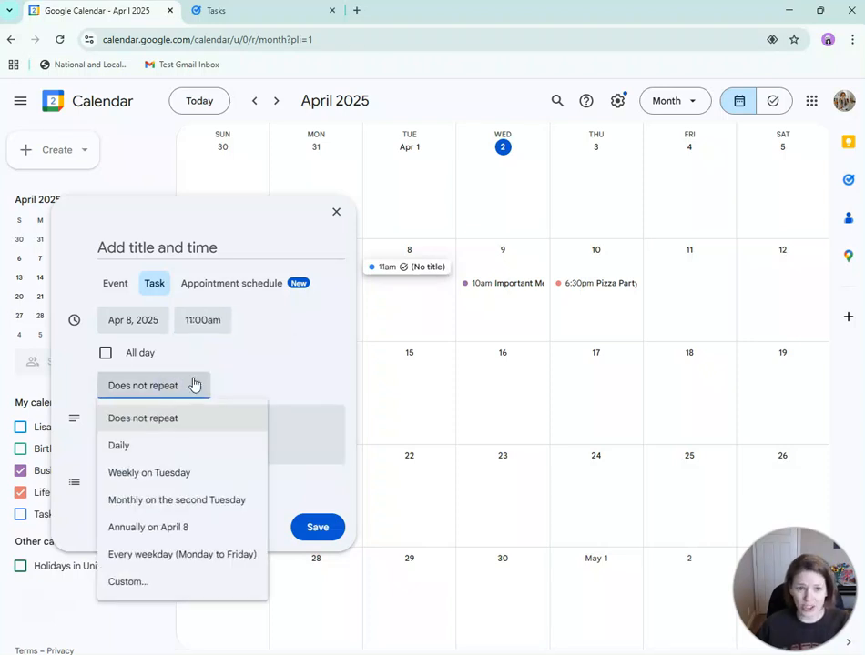
click(282, 374)
click(173, 379)
click(195, 472)
- Give the task the description 'Take vitamins', check the task lists, and switch to Google Tasks
click(137, 445)
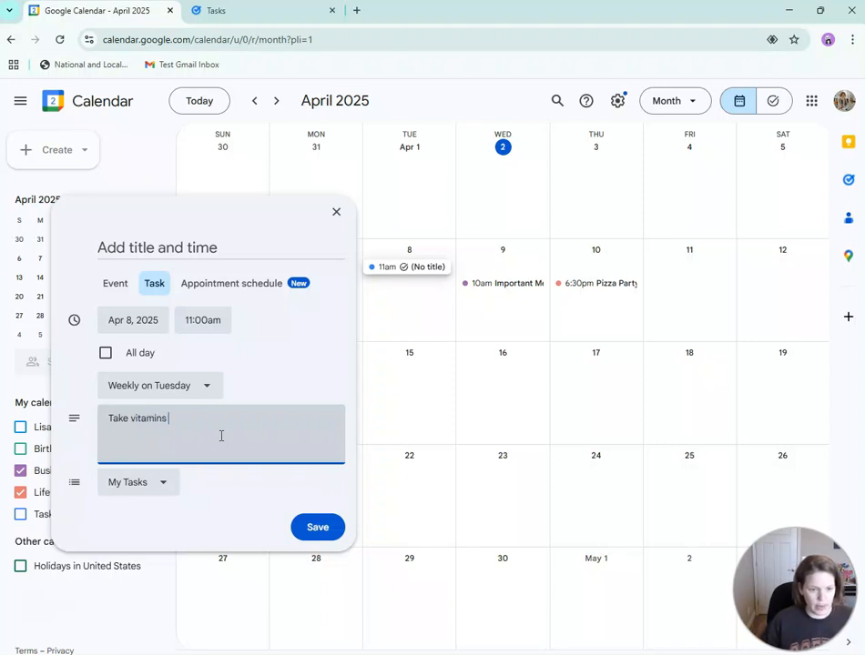
text(Take vitamins)
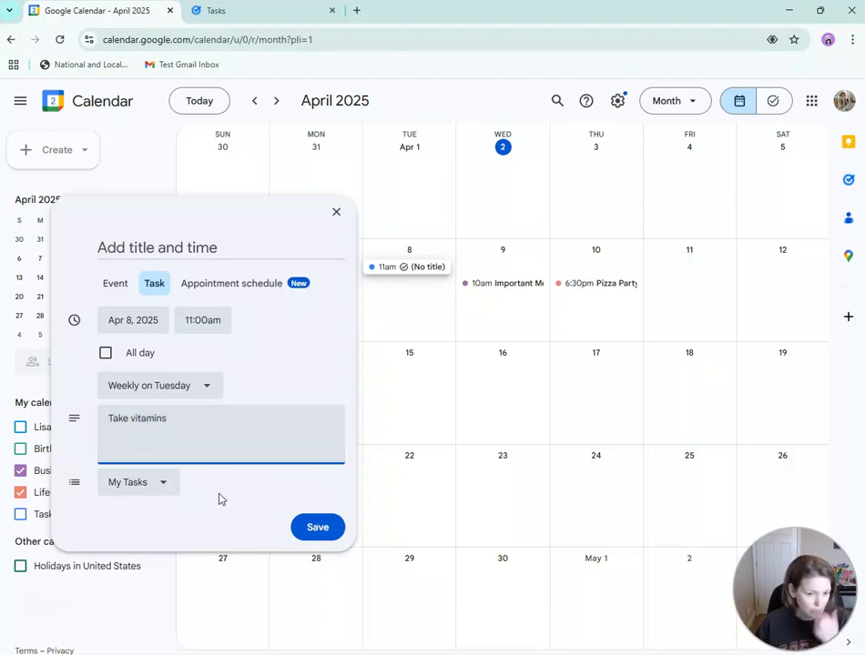
click(160, 490)
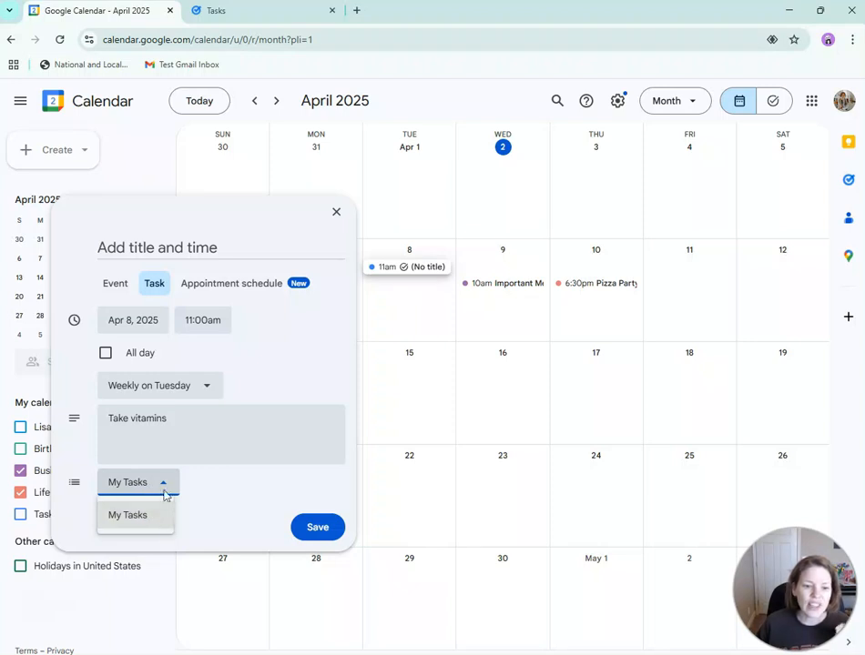
click(209, 515)
click(266, 13)
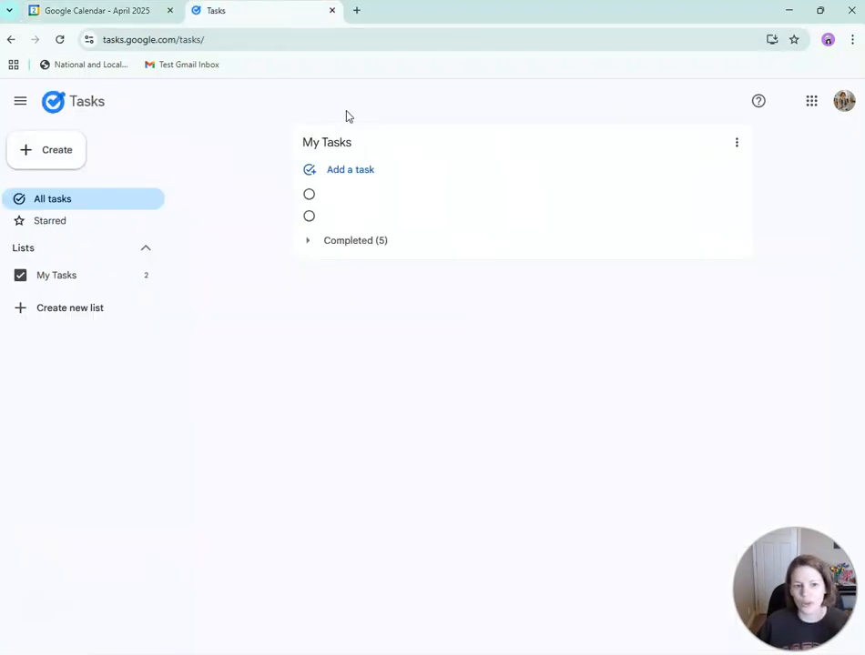
- Add task lists named 'Health' and 'Friends' in Google Tasks, then go back to Calendar
click(94, 306)
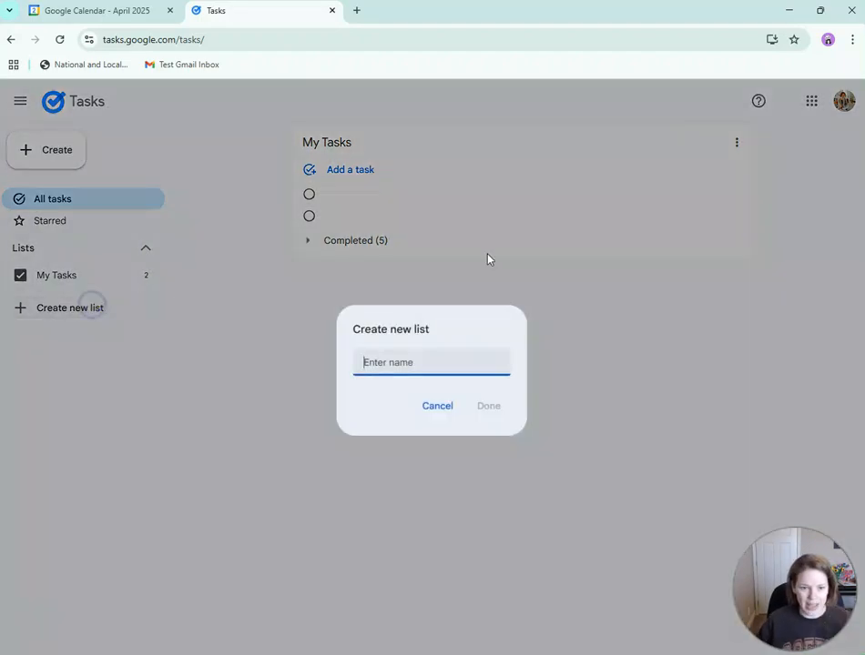
text(Health)
key(Return)
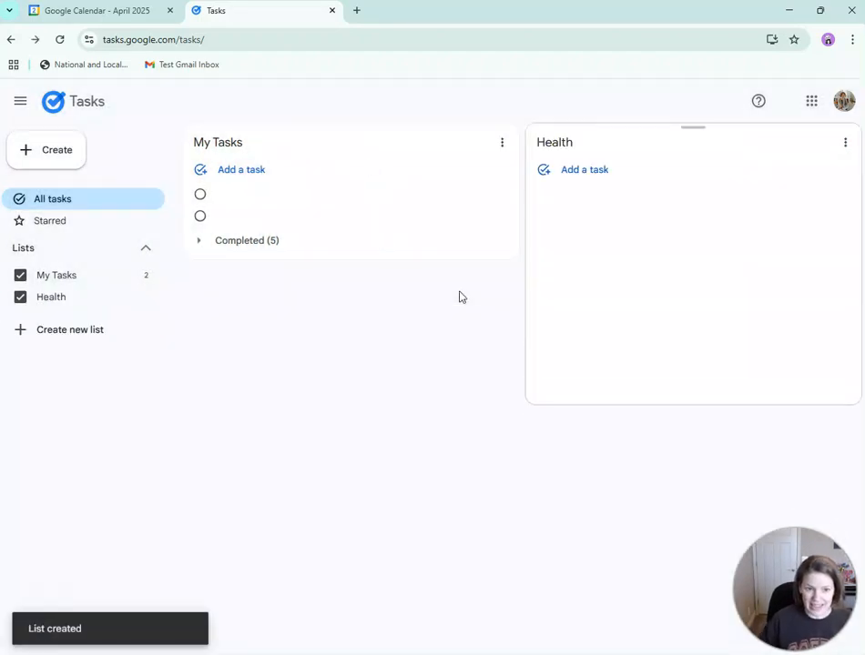
click(50, 329)
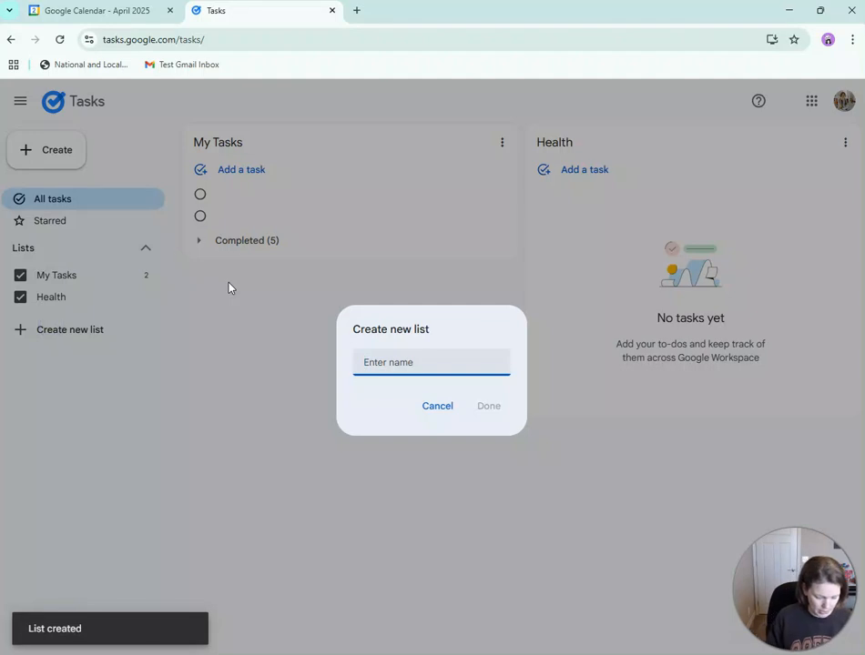
text(Friends)
key(Return)
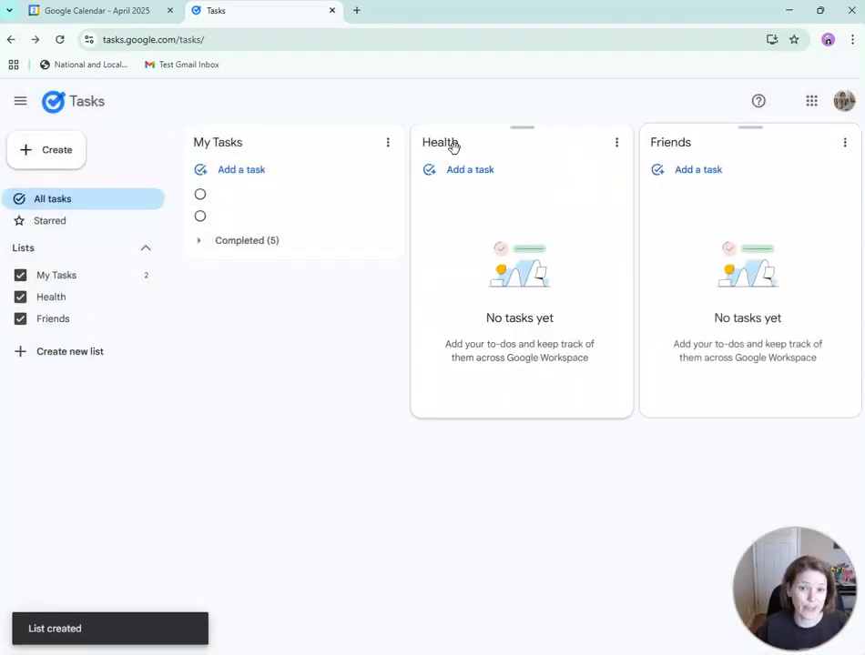
click(84, 14)
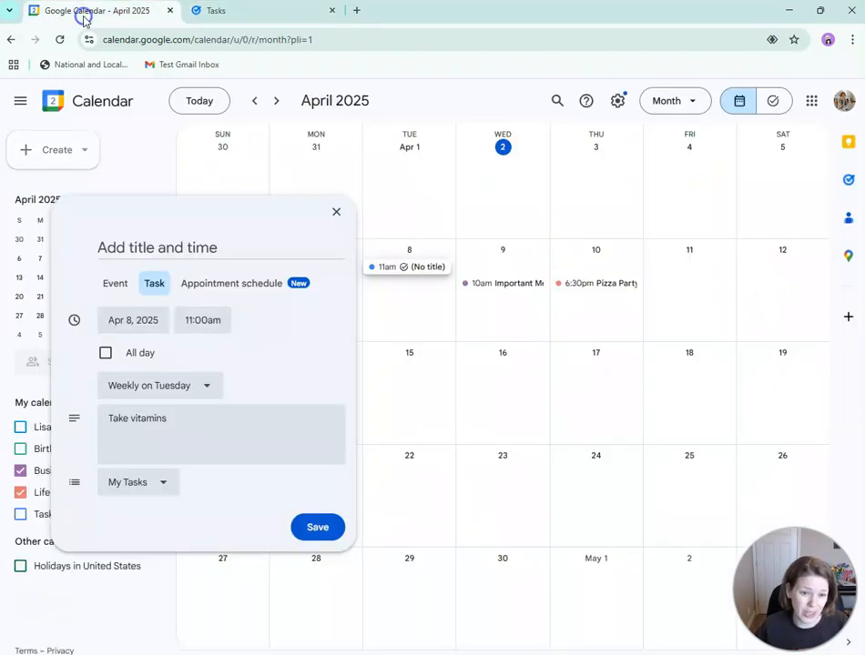
- Save the weekly 11am task and open its April 8 occurrence
click(115, 492)
click(317, 530)
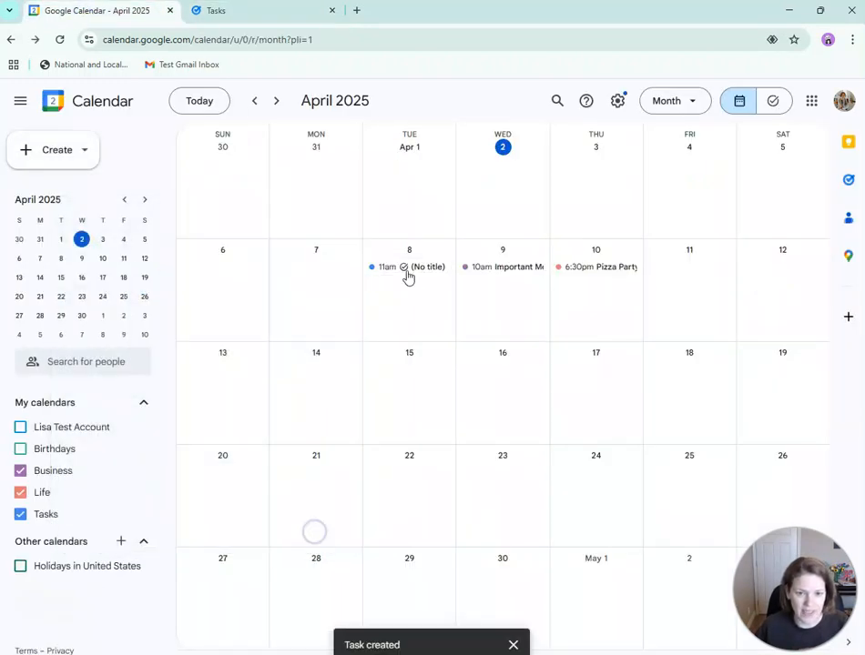
click(387, 276)
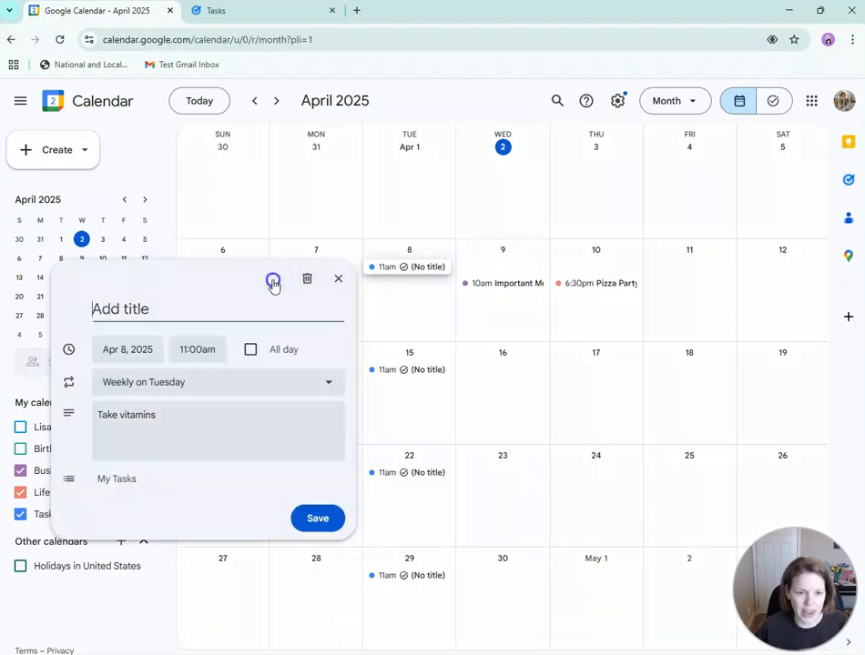
- Delete all occurrences of the repeating task, then begin a new task on April 8
click(273, 278)
click(111, 450)
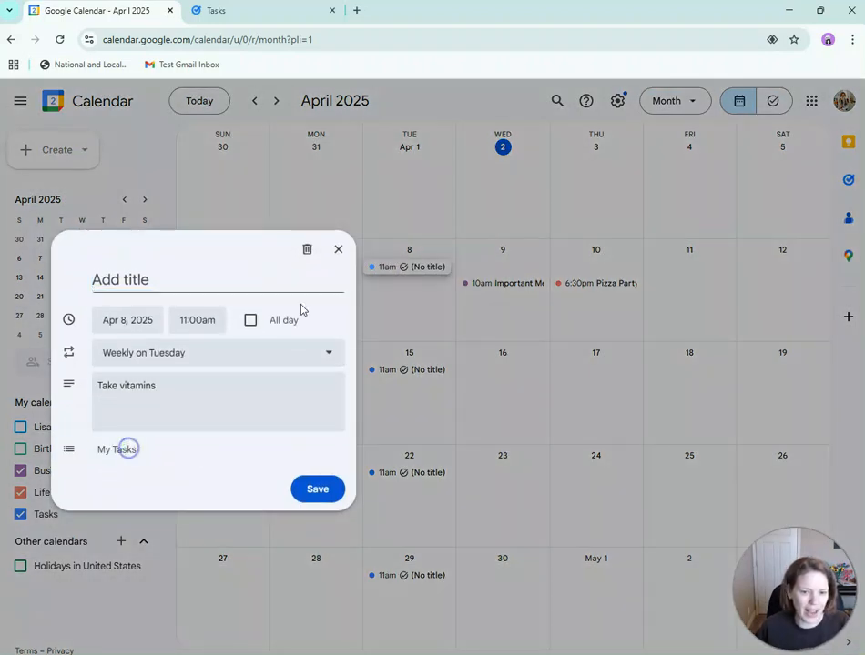
click(307, 250)
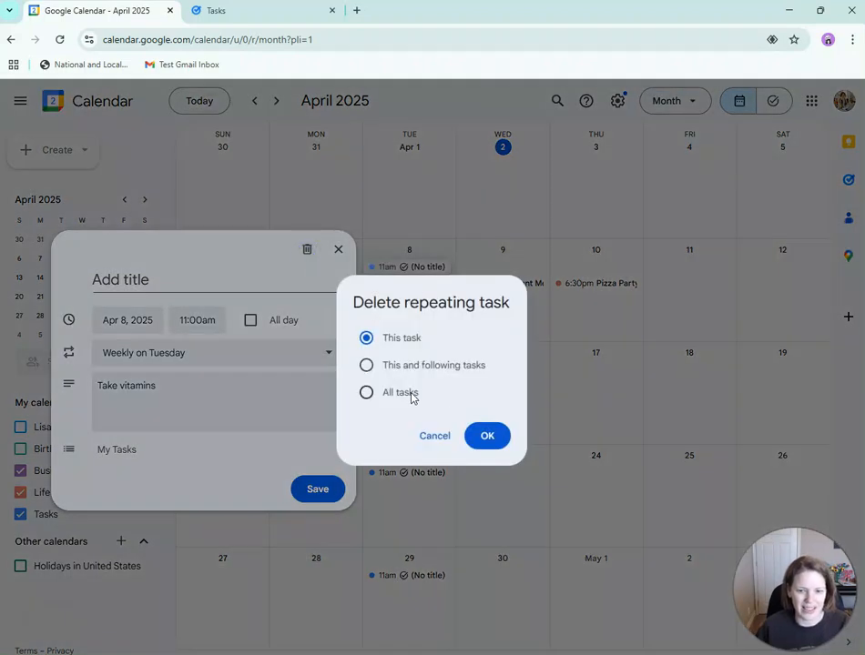
click(496, 443)
click(401, 279)
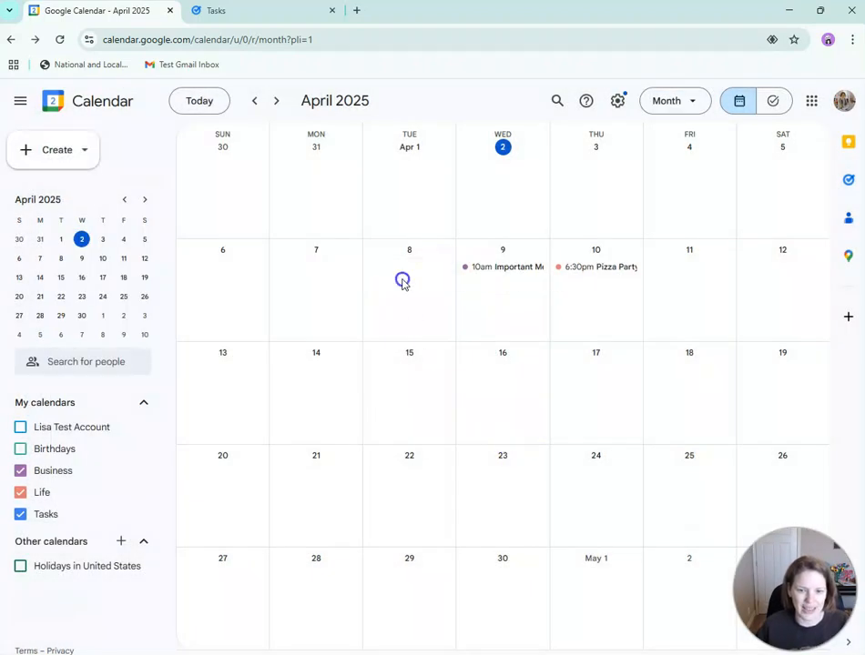
click(157, 283)
- Save a 'Vitamins' task in the Health list, weekly on Tuesday, described 'Take your pills'
click(164, 427)
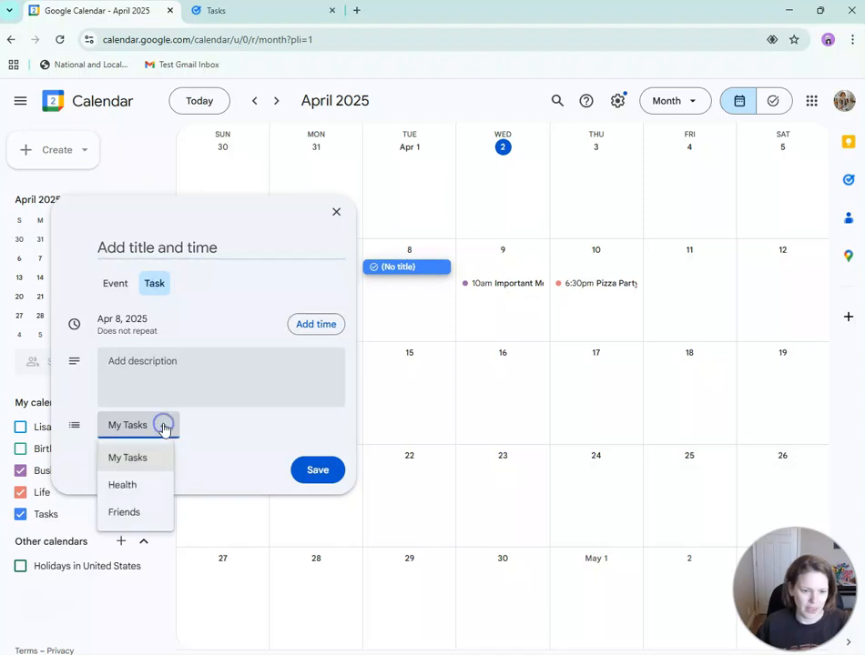
click(143, 487)
click(141, 255)
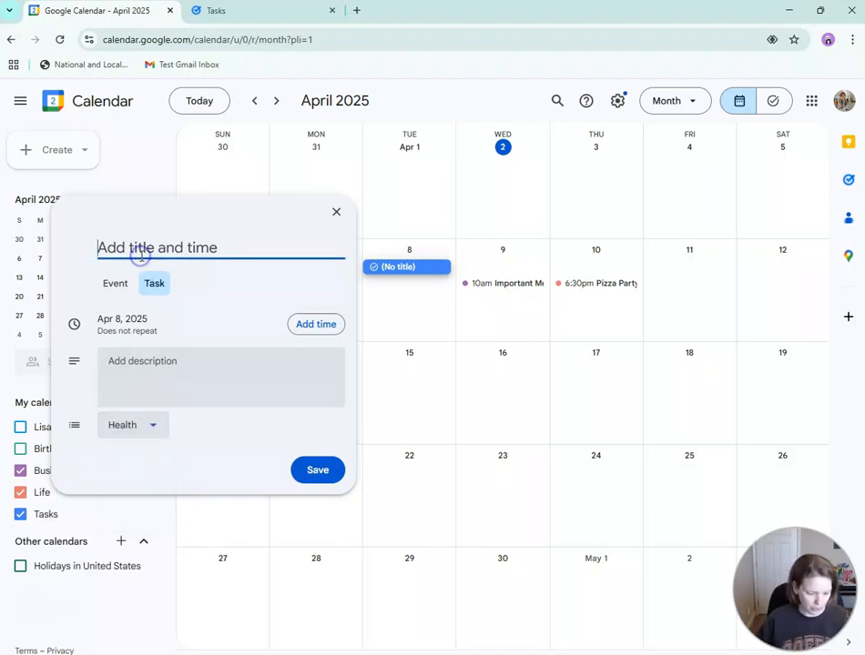
text(Vitamins)
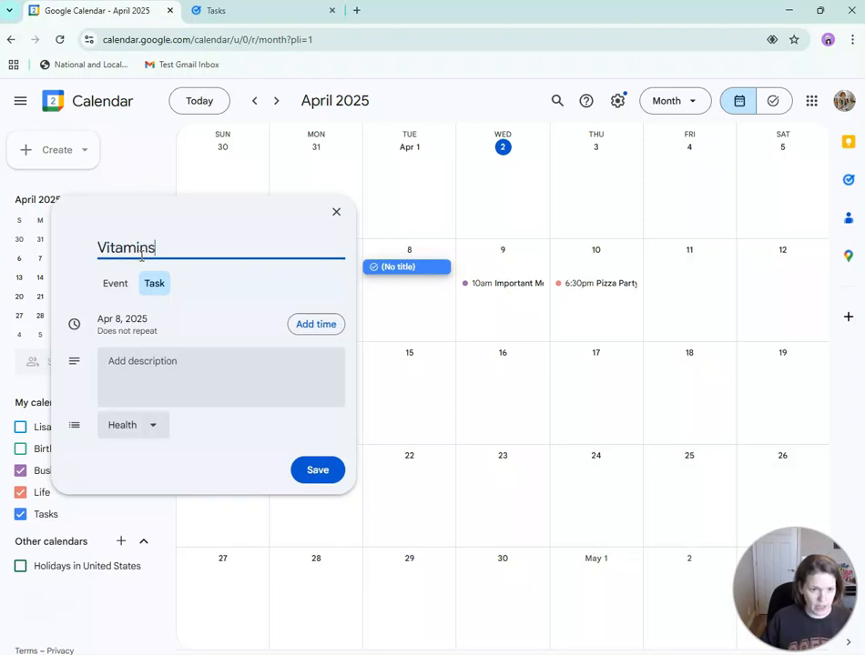
click(111, 328)
click(141, 386)
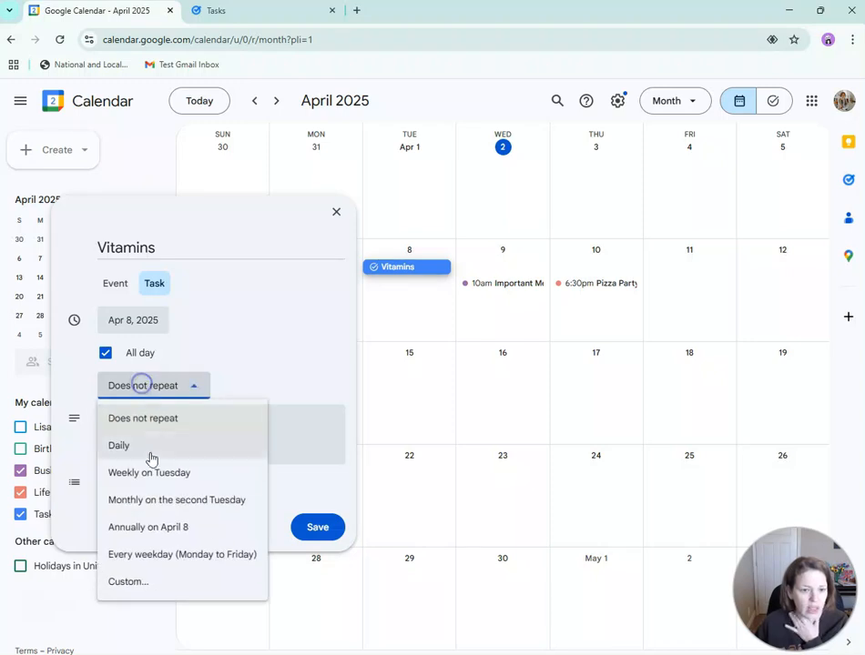
click(151, 471)
click(252, 445)
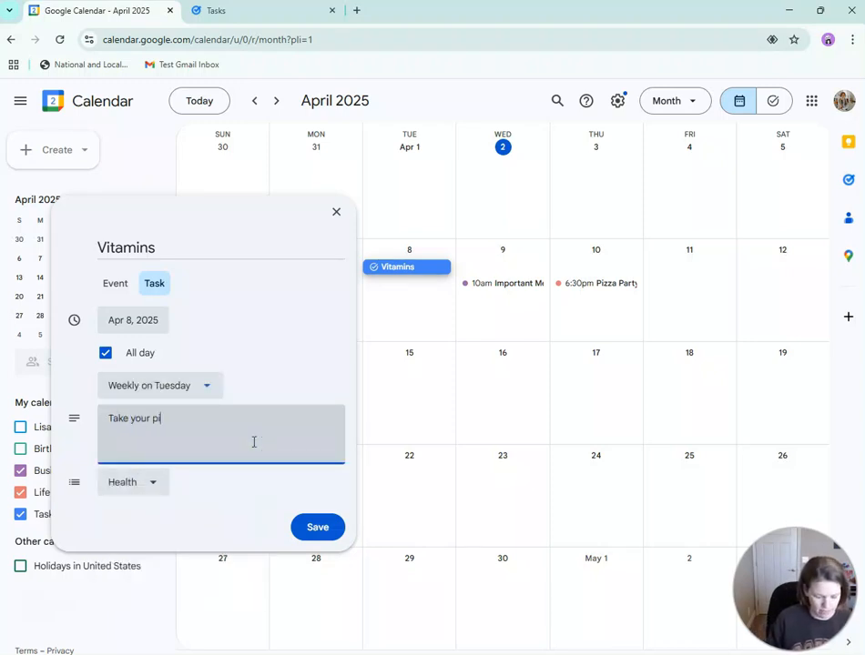
text(Take your pills)
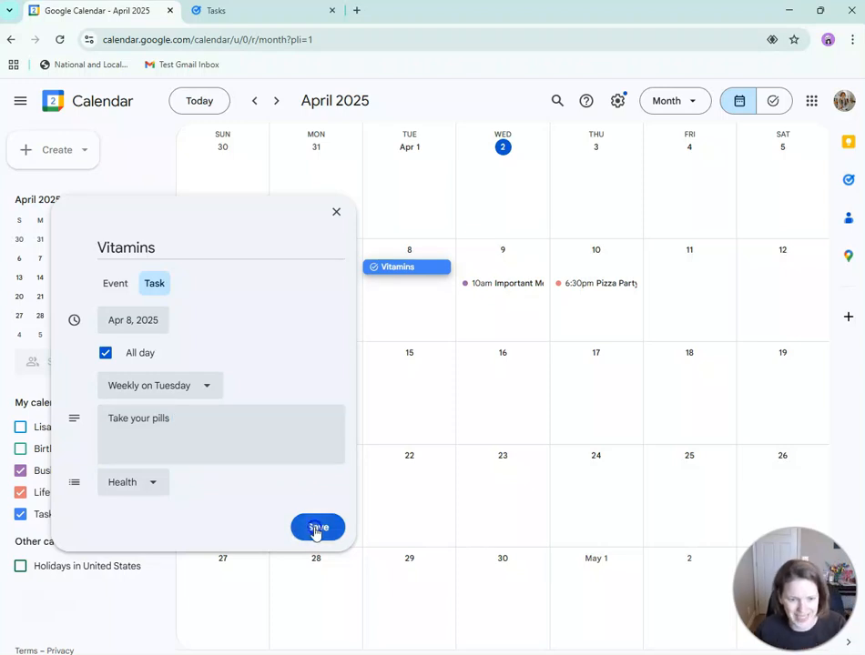
click(315, 528)
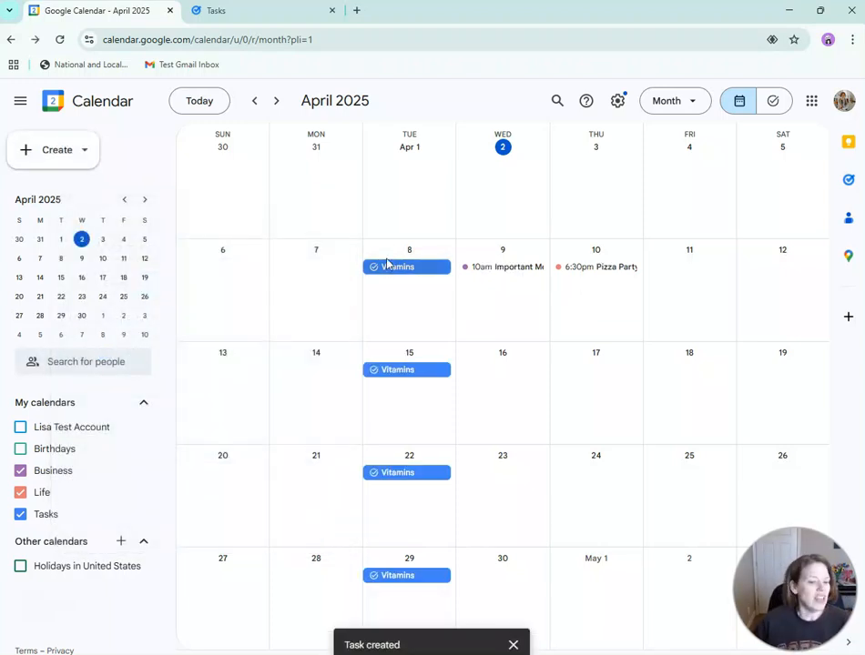
- Hide the Business and Life calendars, keeping the Tasks calendar's Vitamins entries visible
click(20, 492)
click(20, 471)
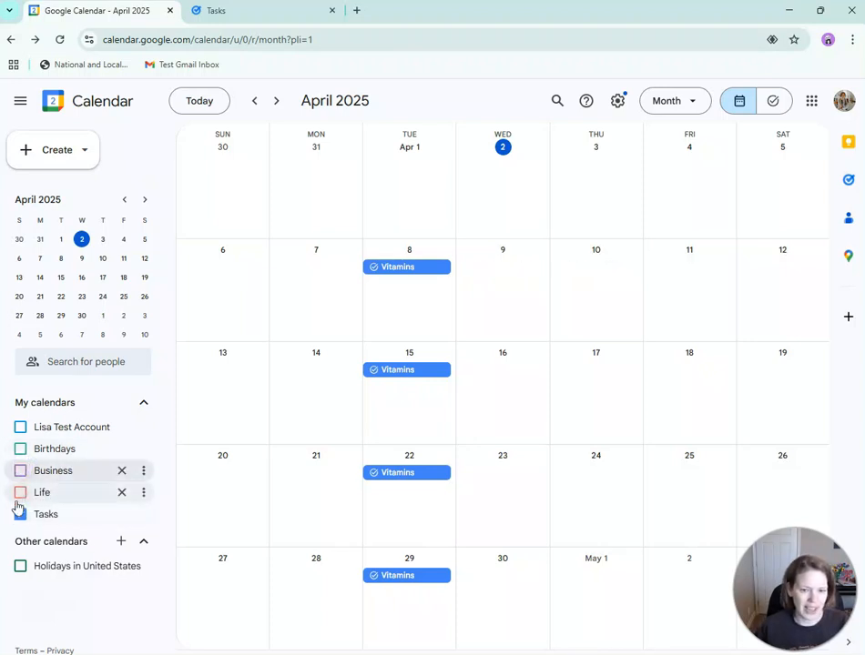
click(20, 514)
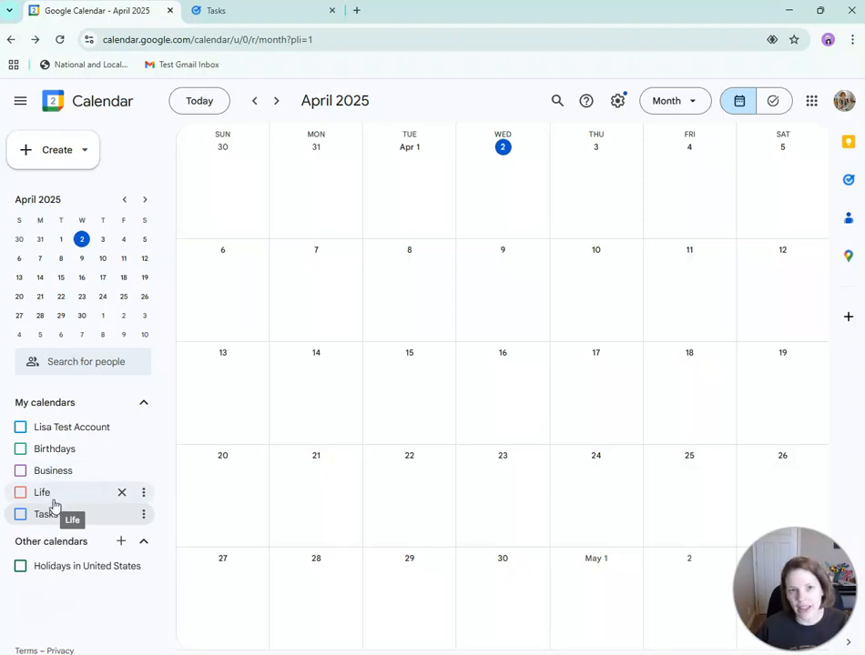
click(21, 496)
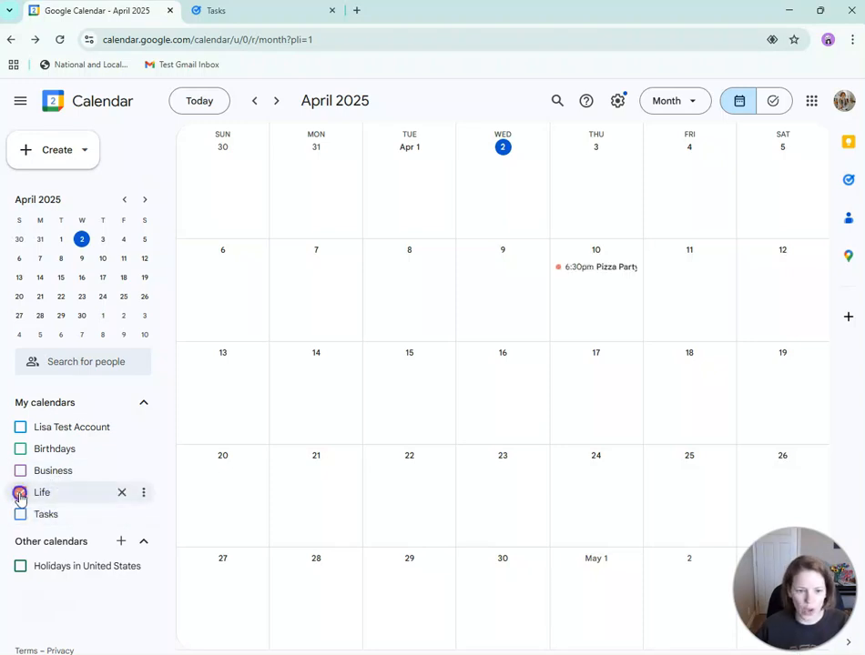
click(19, 499)
click(20, 515)
- Open an empty April 8 task draft and discard it
click(410, 308)
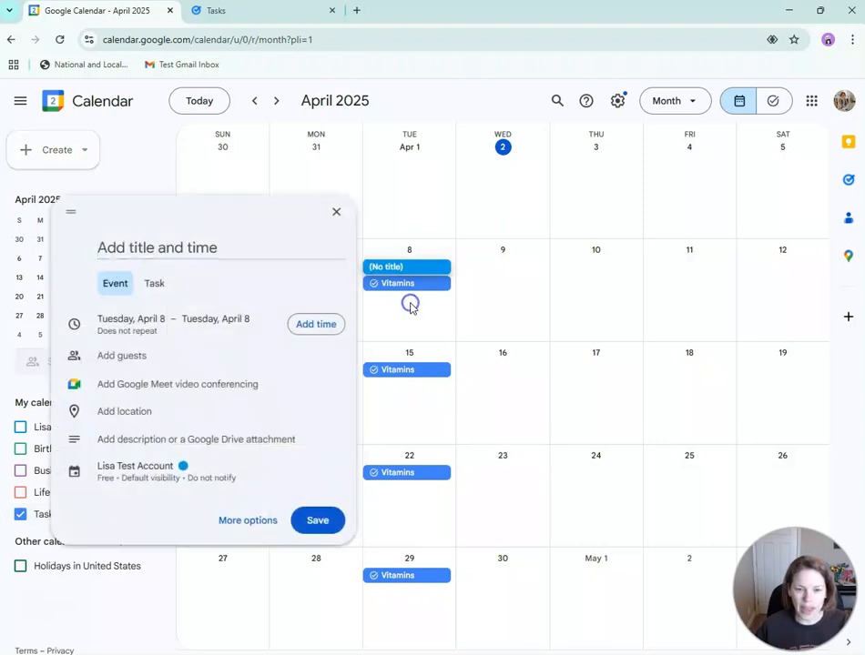
click(164, 284)
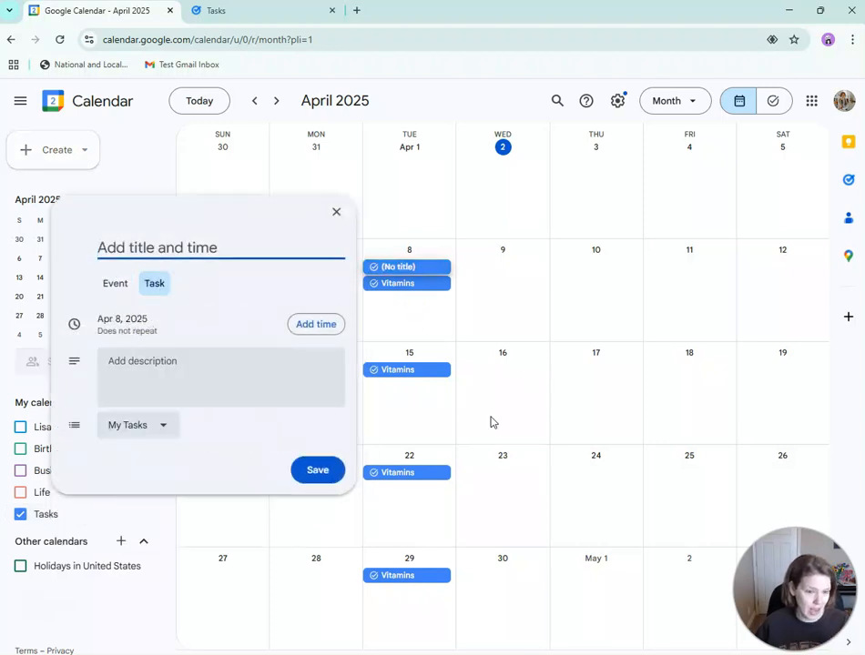
click(337, 212)
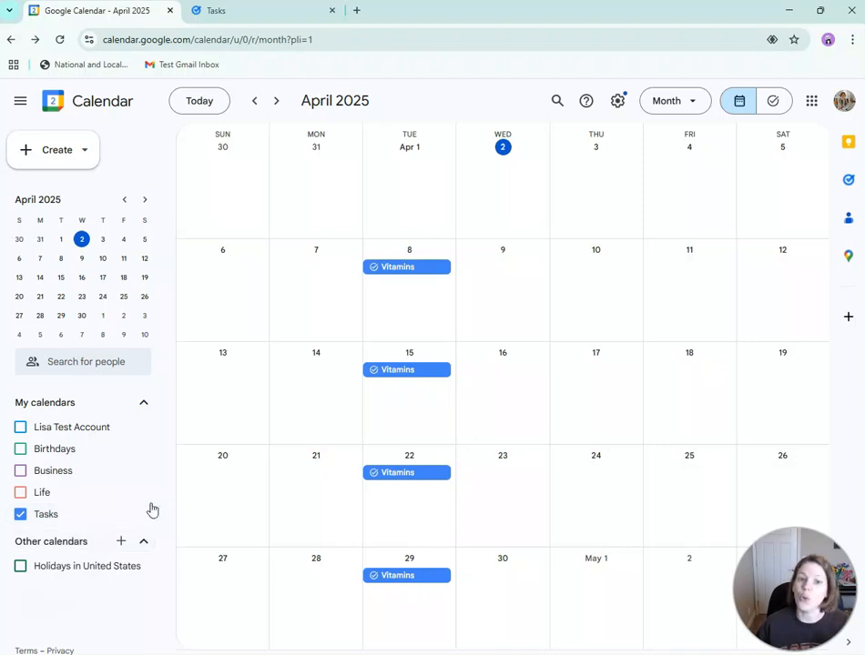
- Switch to Google Tasks to check the Vitamins task in the Health list
click(272, 21)
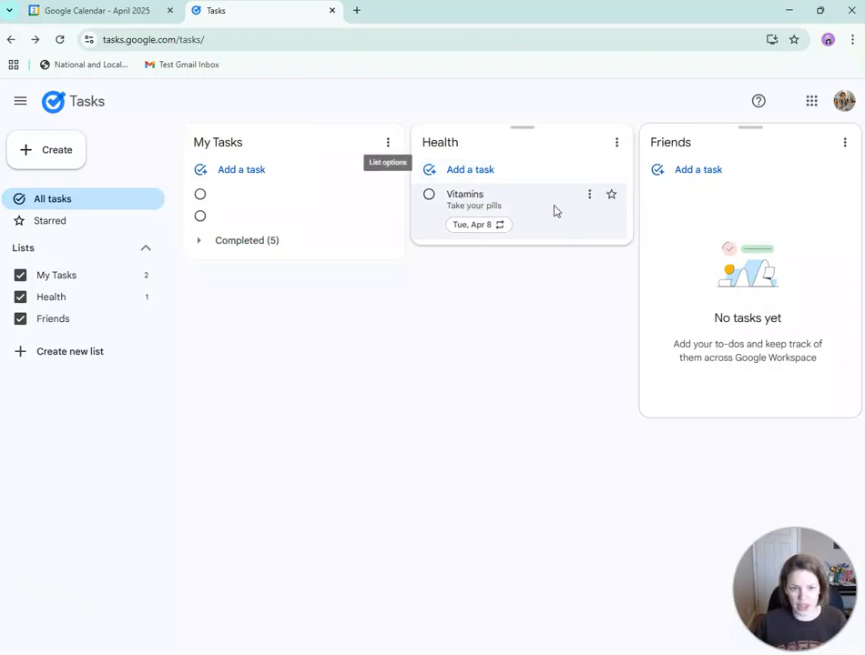
- Back in Calendar, mark the April 8 Vitamins task as completed
click(126, 13)
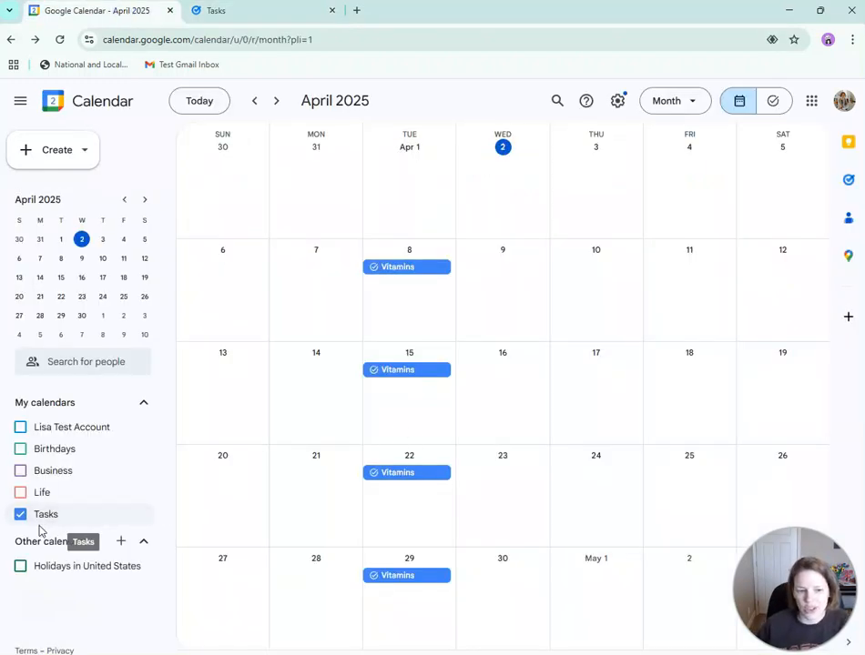
click(372, 269)
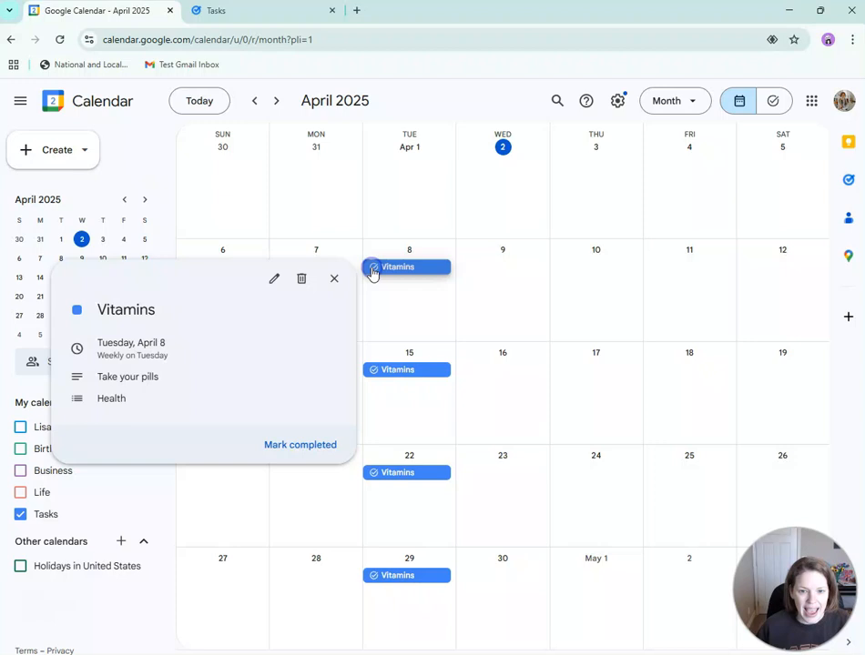
click(303, 453)
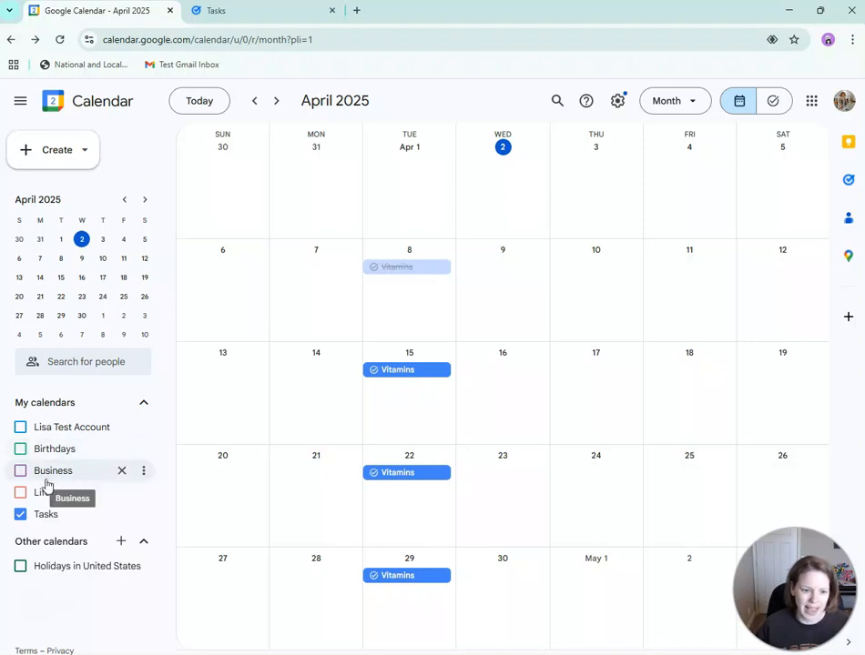
- Re-enable the Life and Business calendars and view the Important Meeting details
click(21, 495)
click(20, 470)
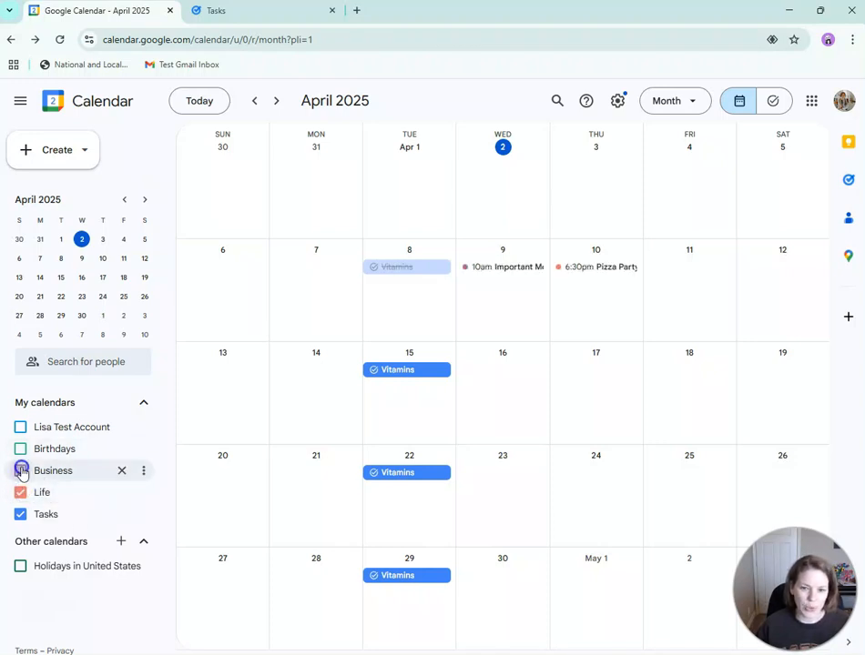
click(513, 268)
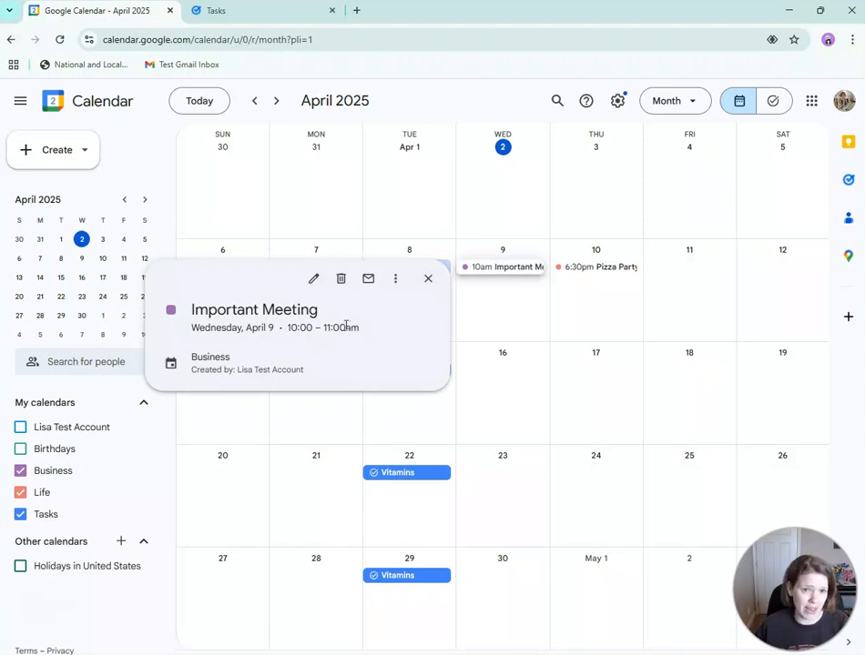
click(501, 300)
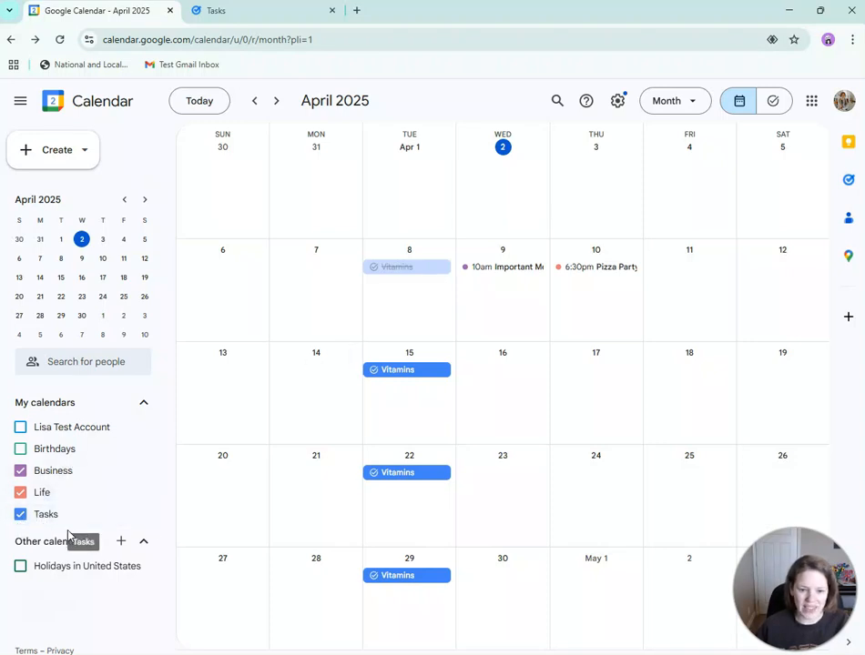
- Hide the Tasks calendar and start a 'Take Vitamins' event on Thursday, April 10
click(20, 515)
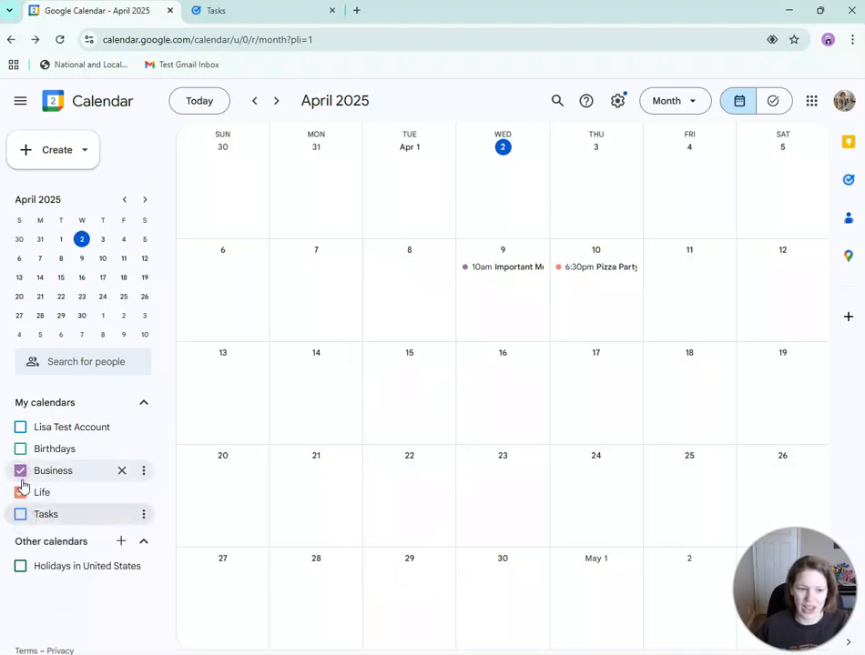
click(594, 319)
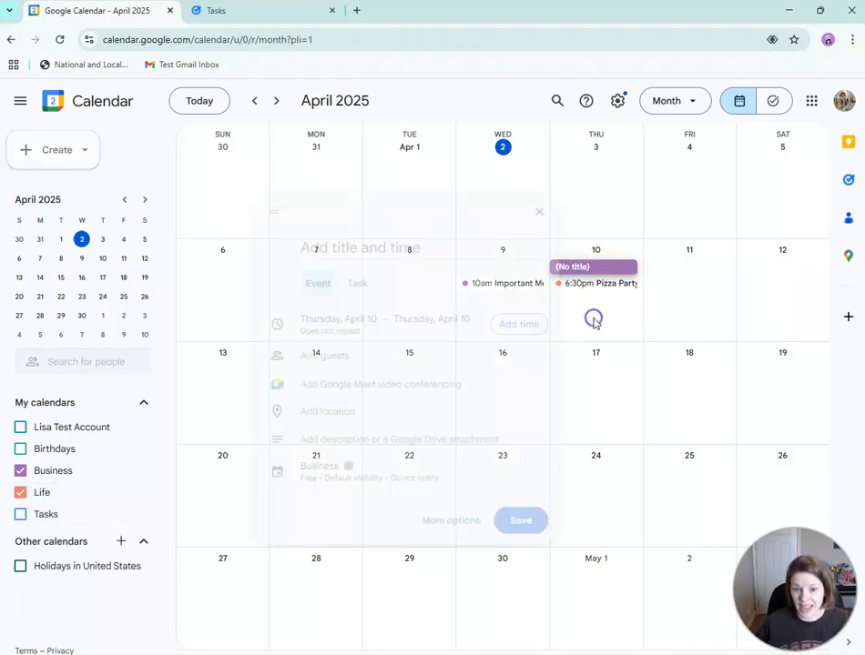
text(Vitamins)
key(Home)
text(Take)
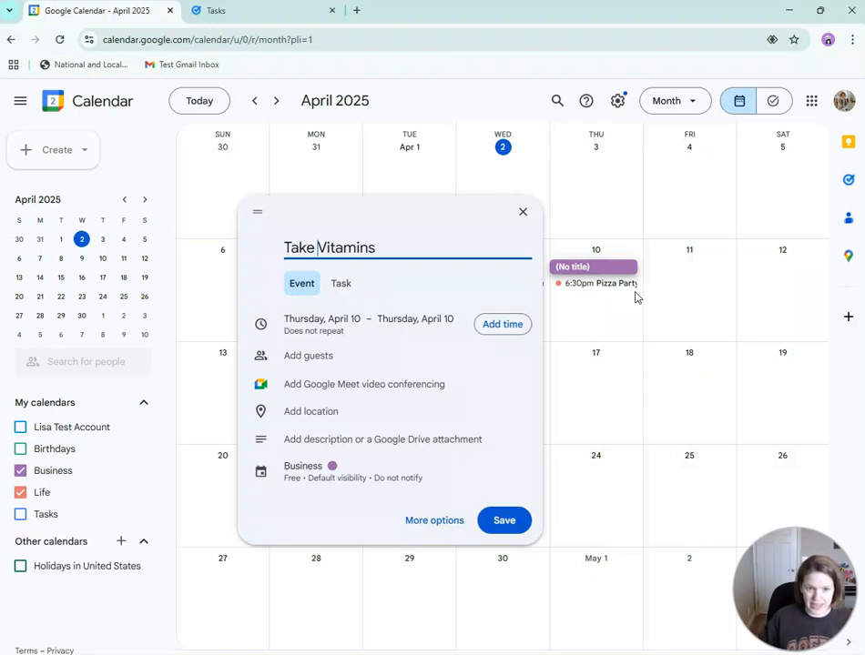
- Set the event's start and end time to 10:30am
click(505, 328)
click(429, 324)
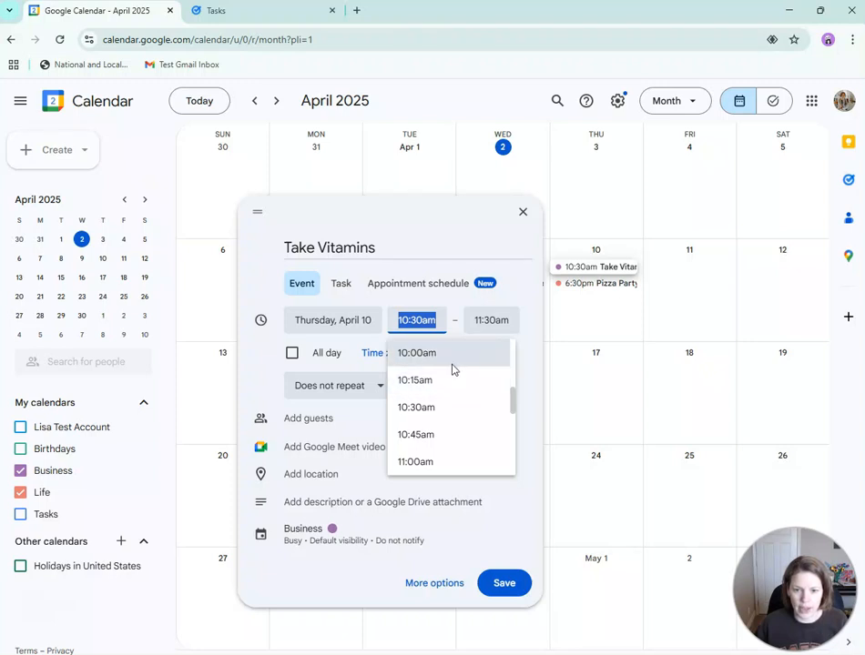
click(448, 408)
click(507, 328)
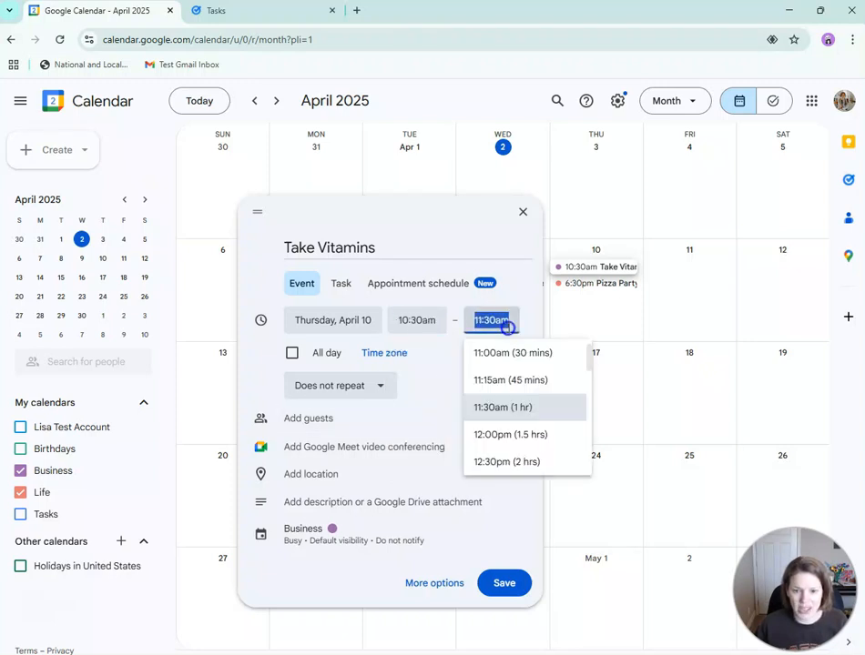
scroll(536, 415, up, 1)
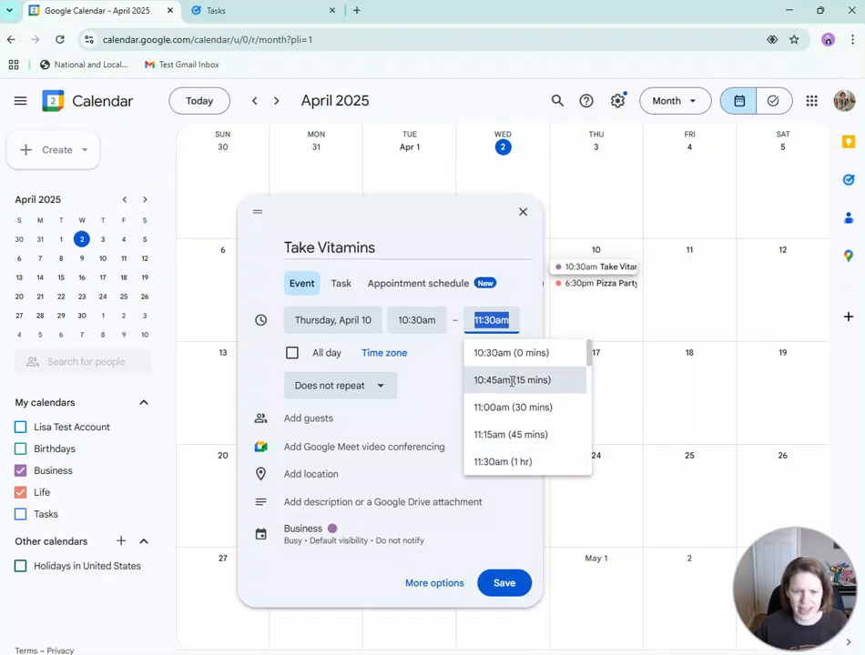
click(506, 353)
- Repeat it weekly on Thursday in the Life calendar, save, and check the April 24 occurrence
click(489, 355)
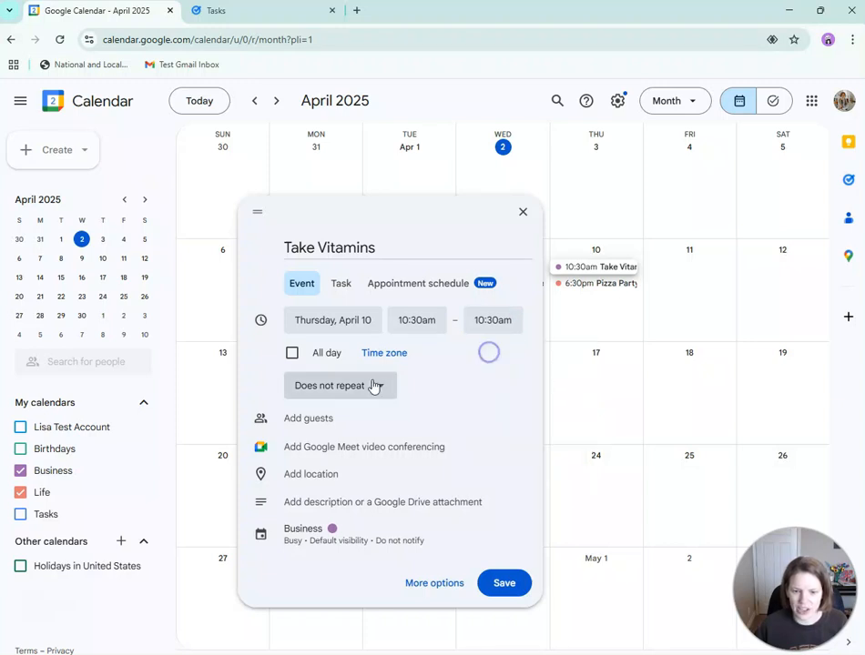
click(357, 386)
click(360, 476)
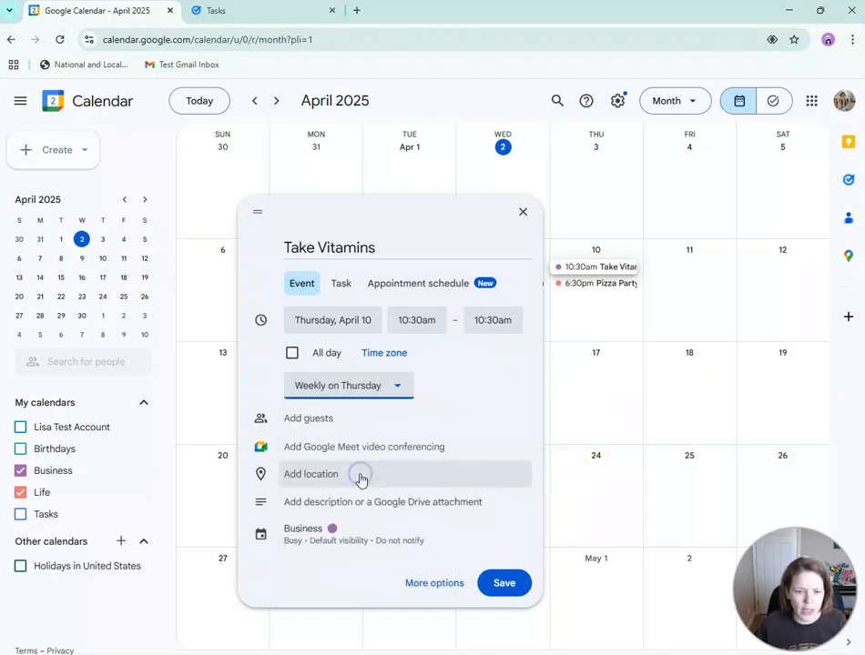
click(309, 537)
click(329, 542)
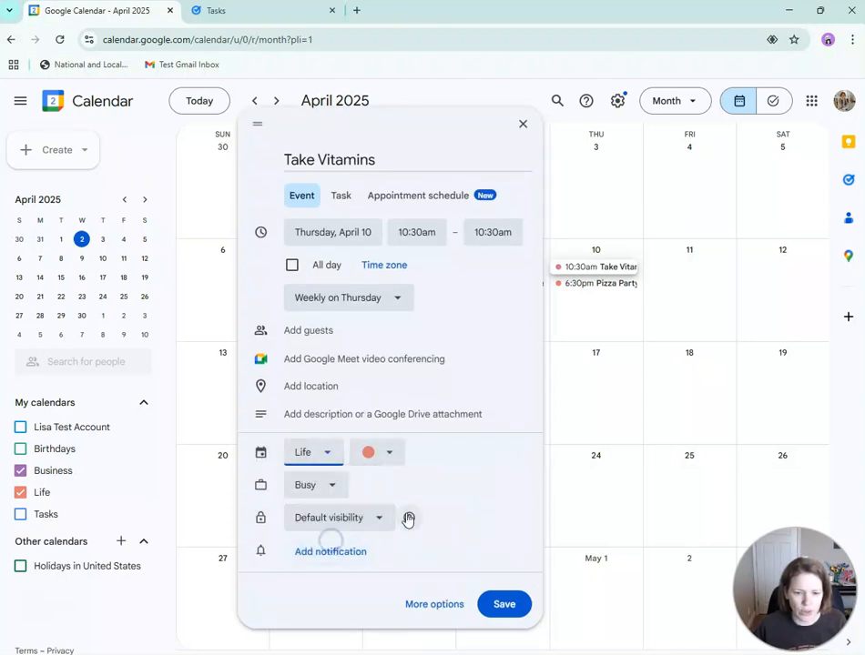
click(503, 604)
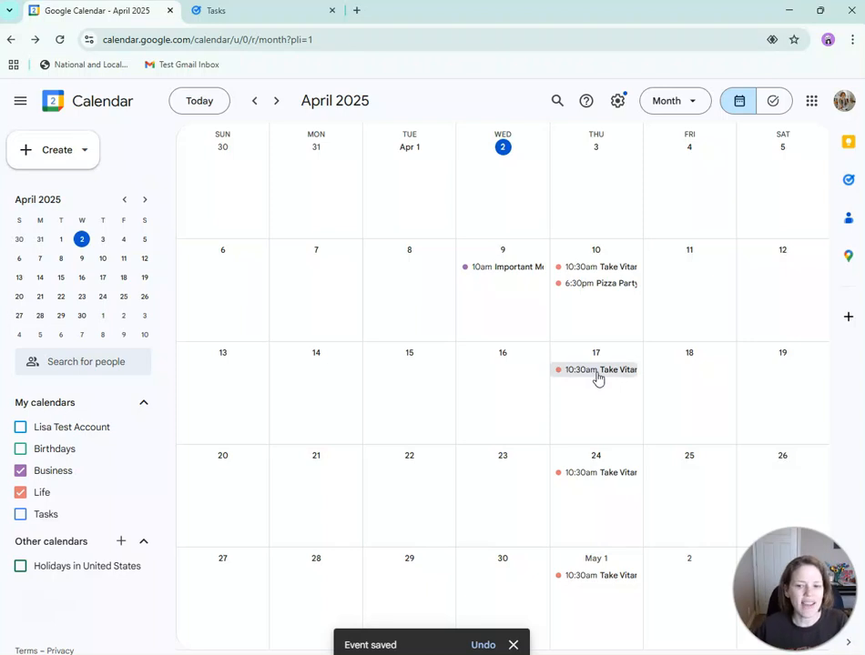
click(608, 472)
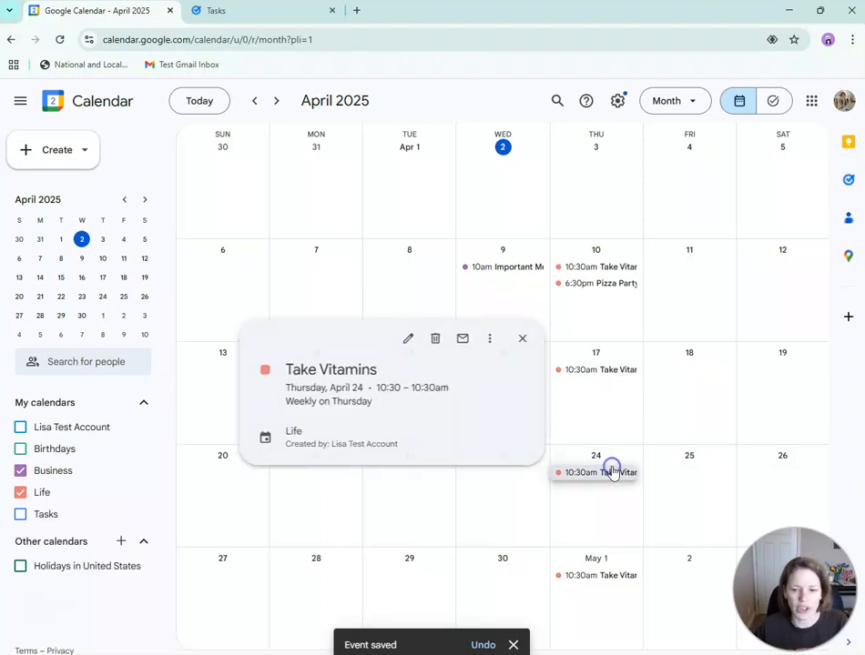
click(521, 340)
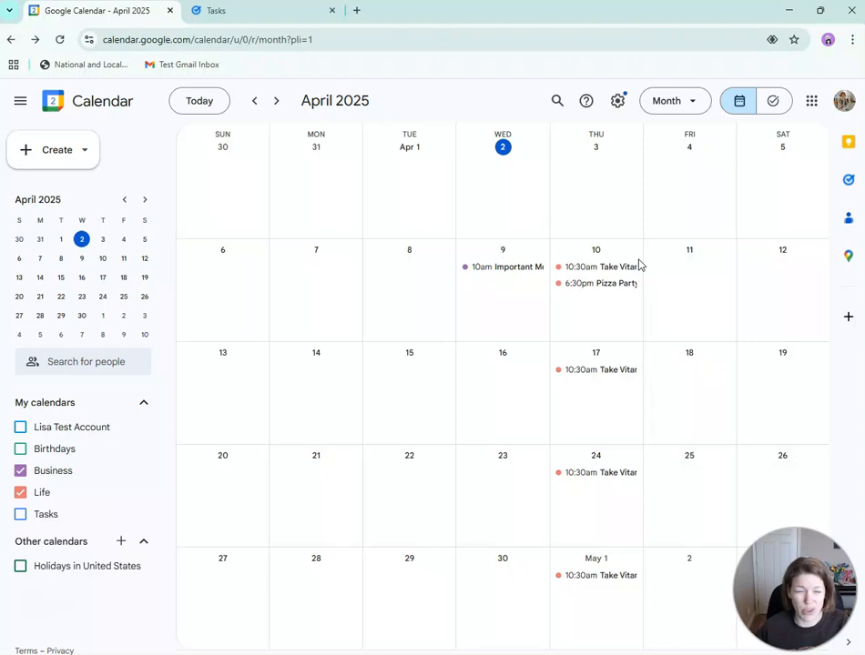
- Toggle the Tasks calendar on and off, then open a new event form for April 8
click(20, 514)
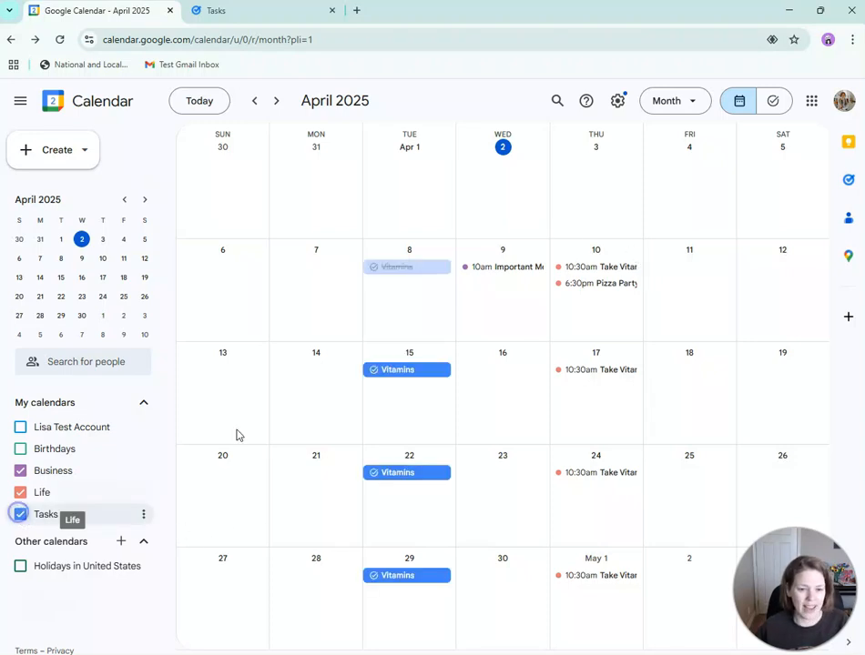
click(18, 515)
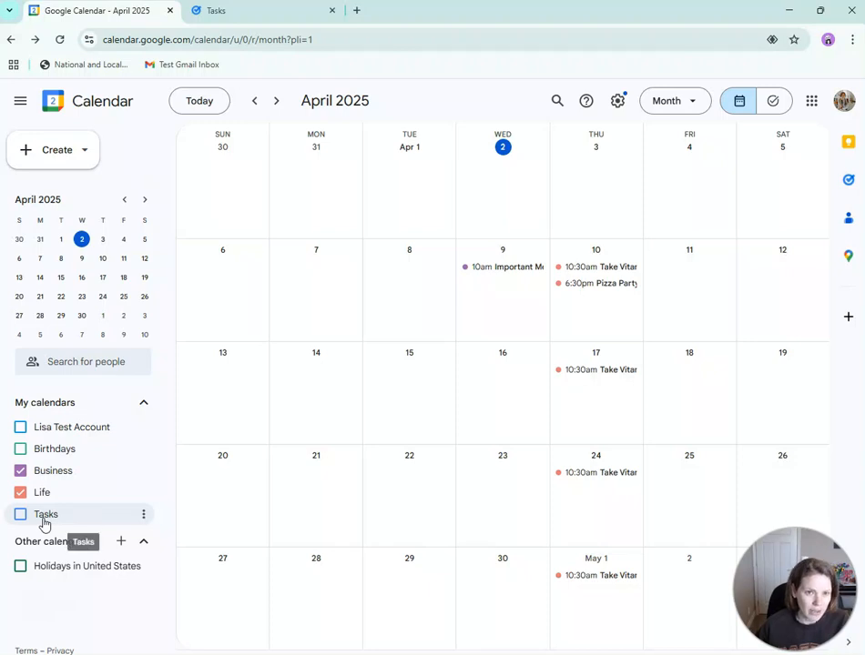
click(415, 291)
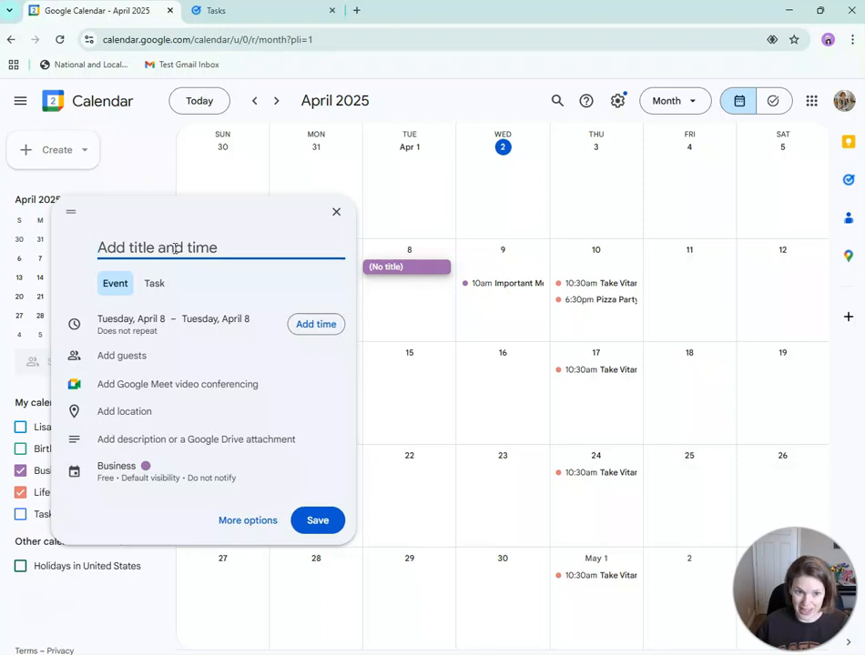
- Open the untitled Apr 8 all-day event's full details, review its Free/Busy choices, then discard it
click(257, 523)
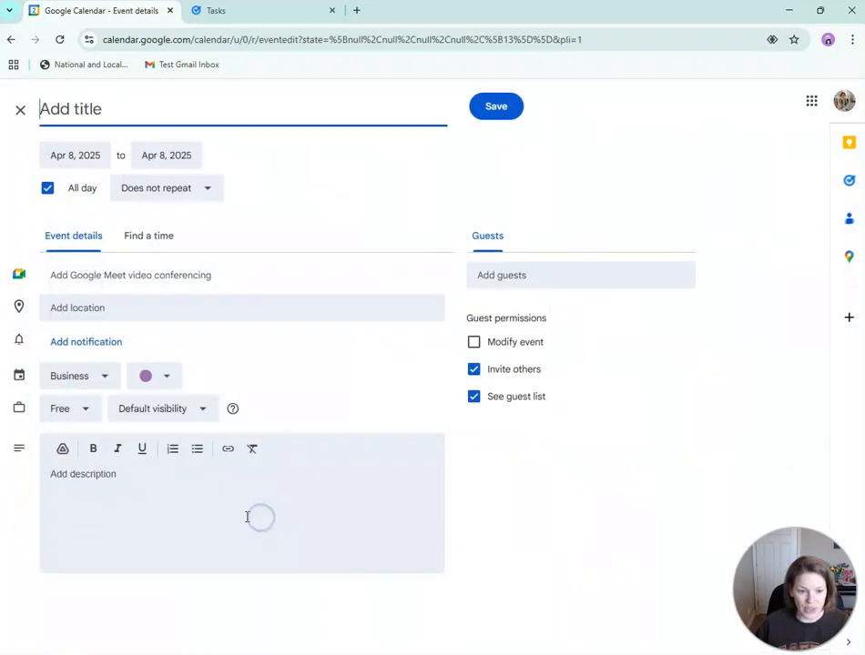
click(60, 411)
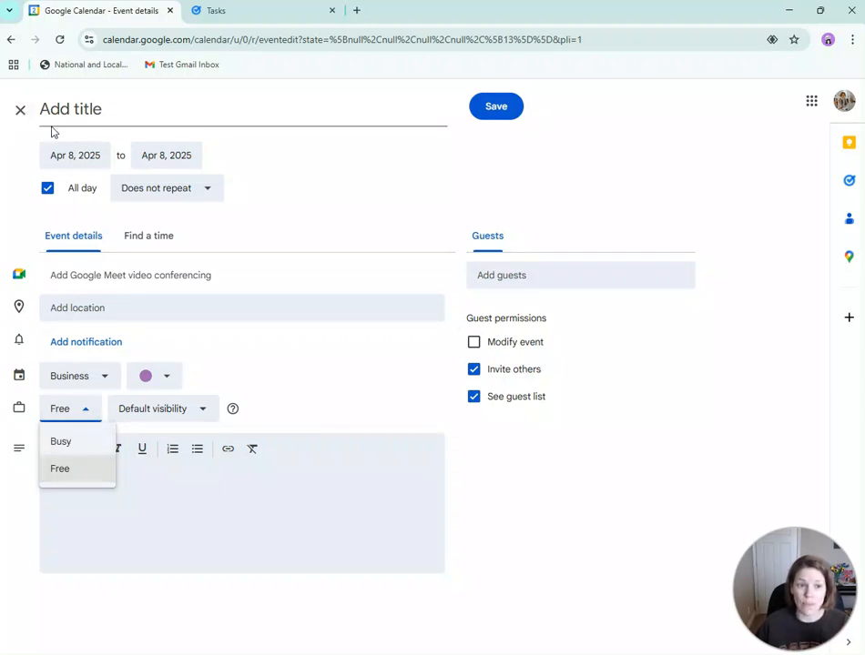
click(21, 113)
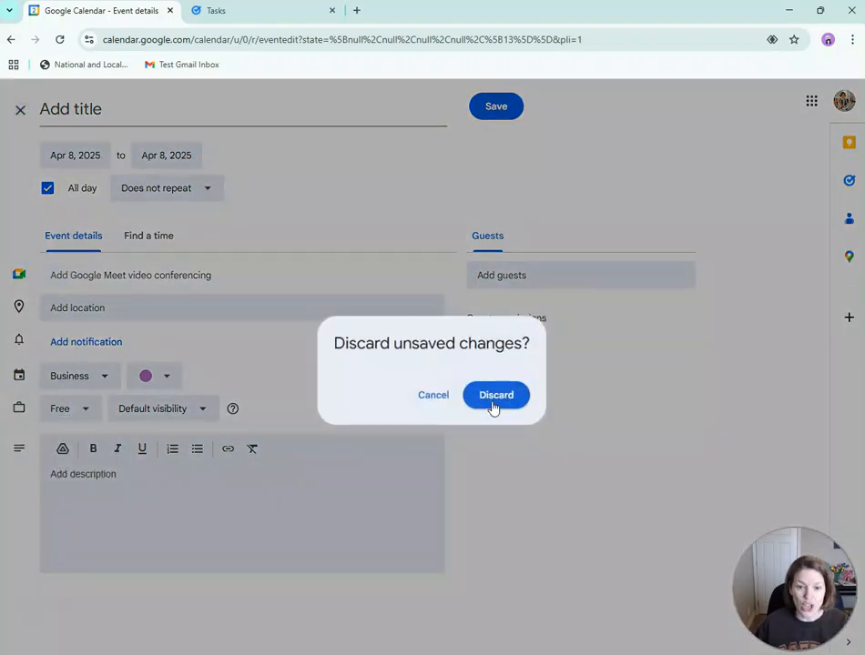
click(494, 397)
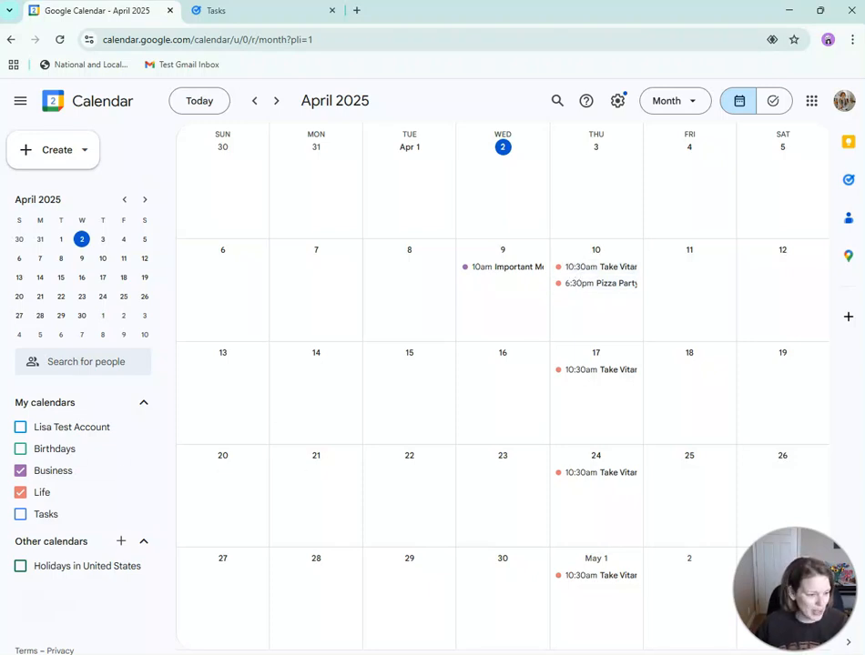
click(418, 307)
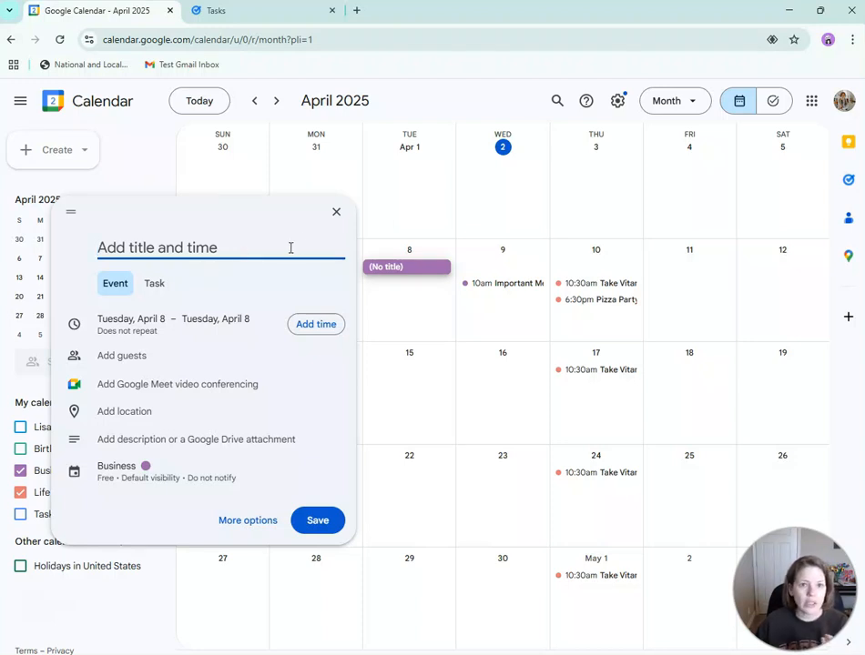
click(336, 213)
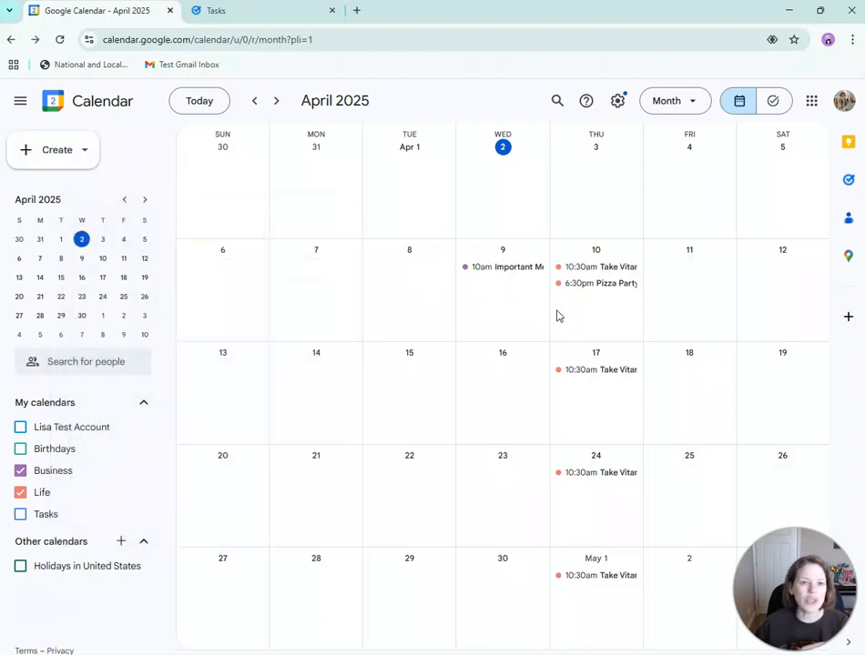
click(436, 301)
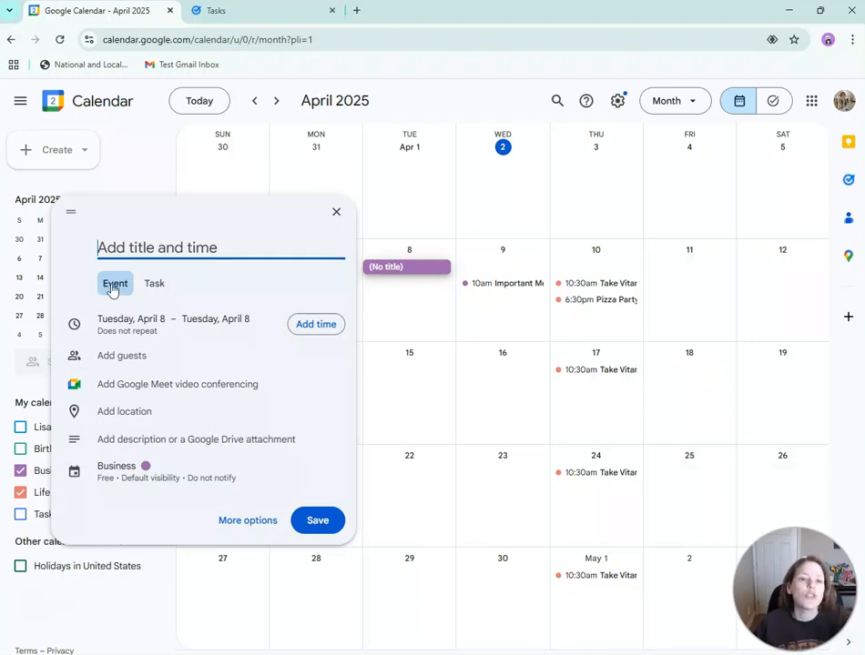
click(336, 212)
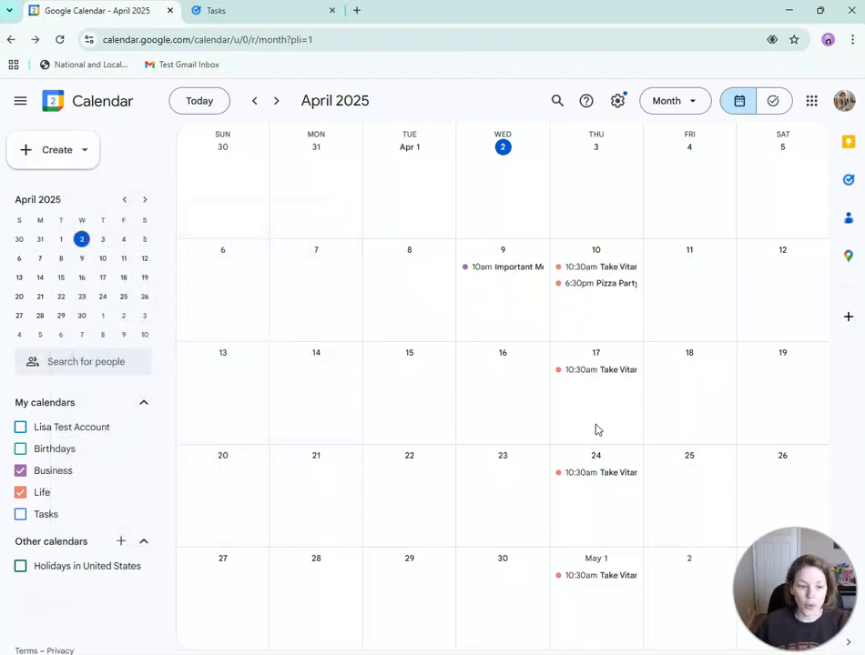
click(407, 288)
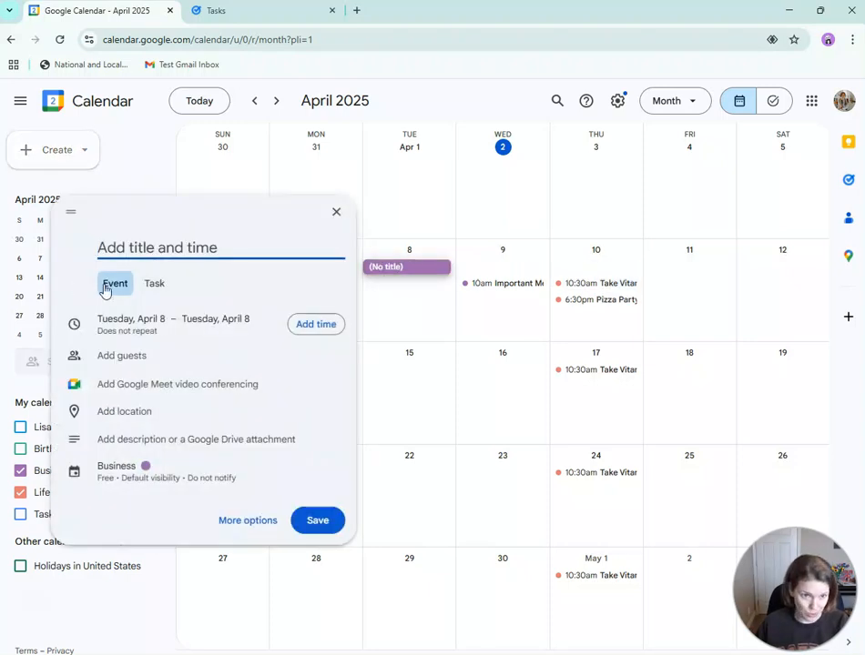
click(150, 291)
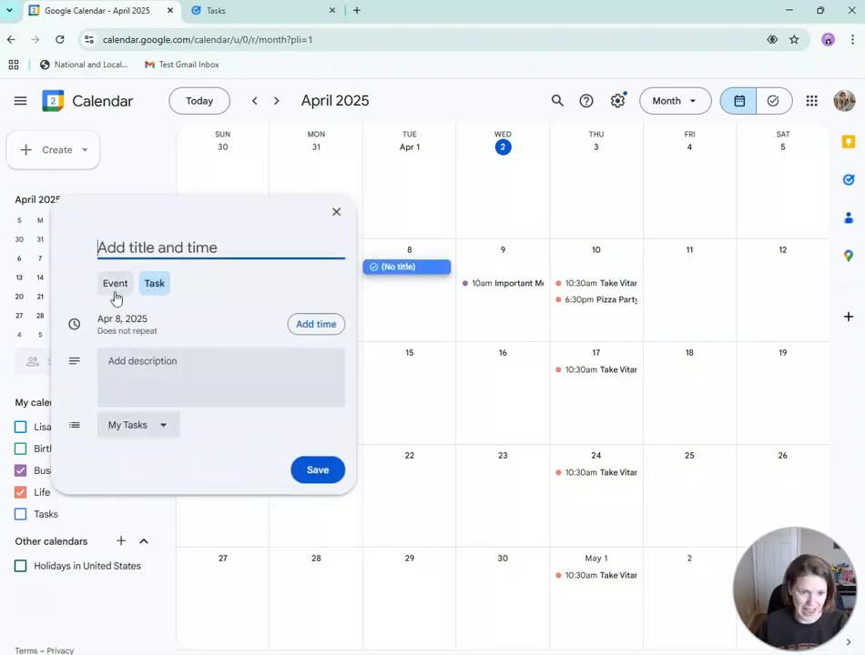
click(114, 285)
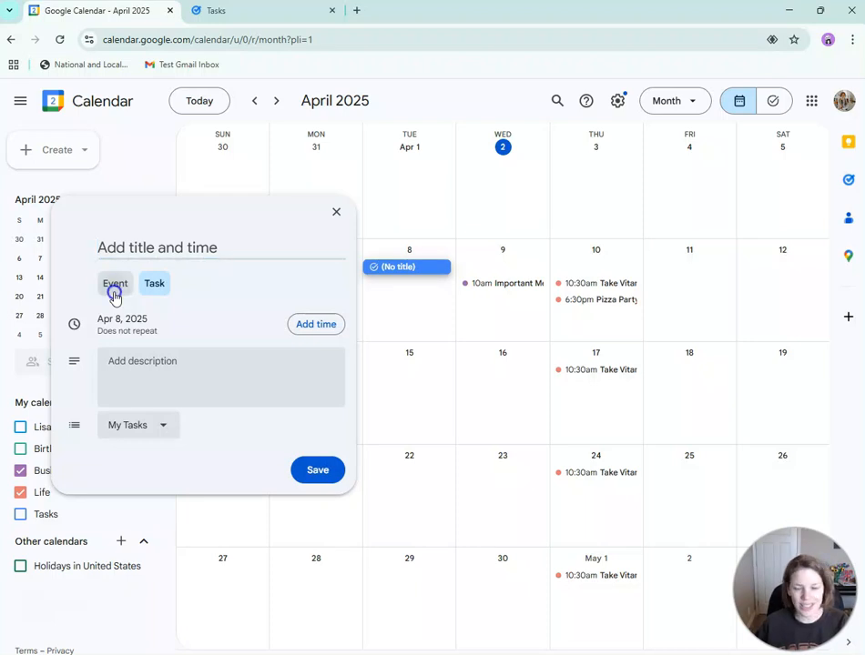
click(336, 213)
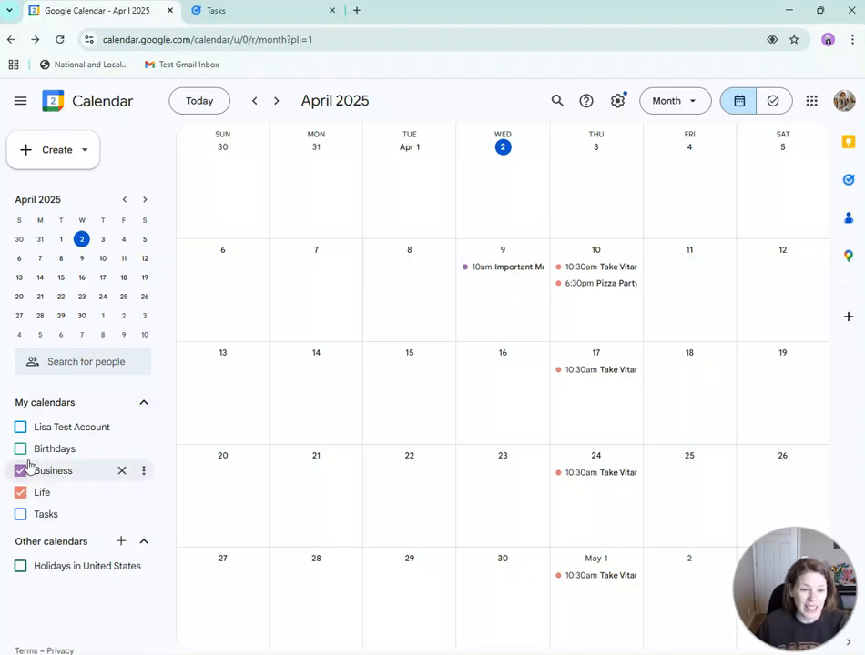
- Show the Tasks calendar so the Tuesday Vitamins tasks appear, glance at Tasks, then return to April
click(22, 516)
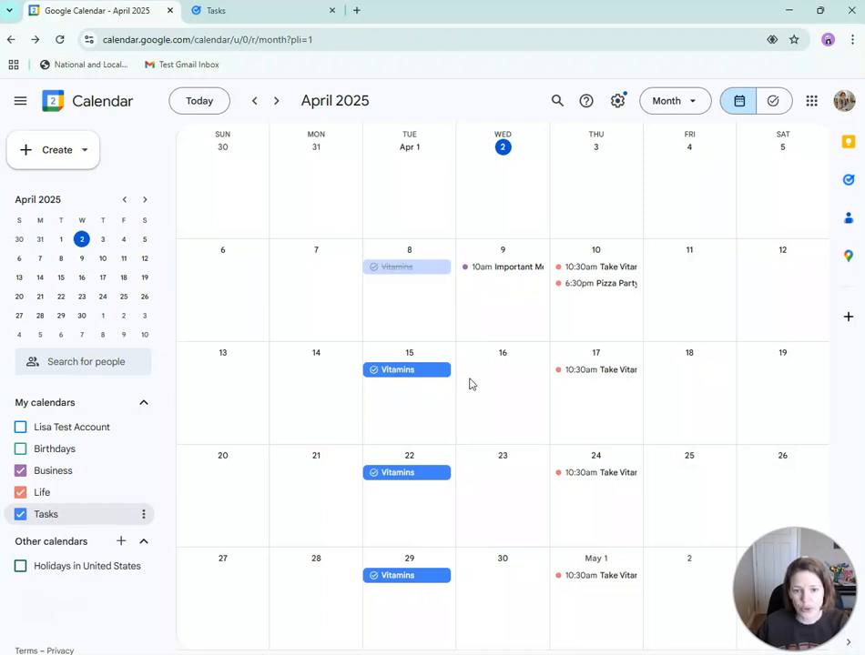
click(241, 12)
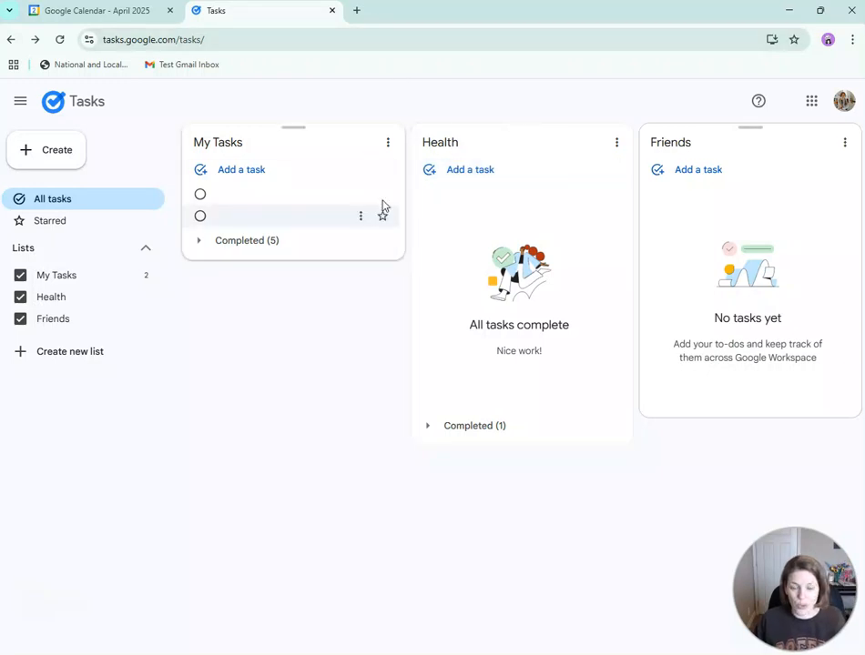
click(56, 17)
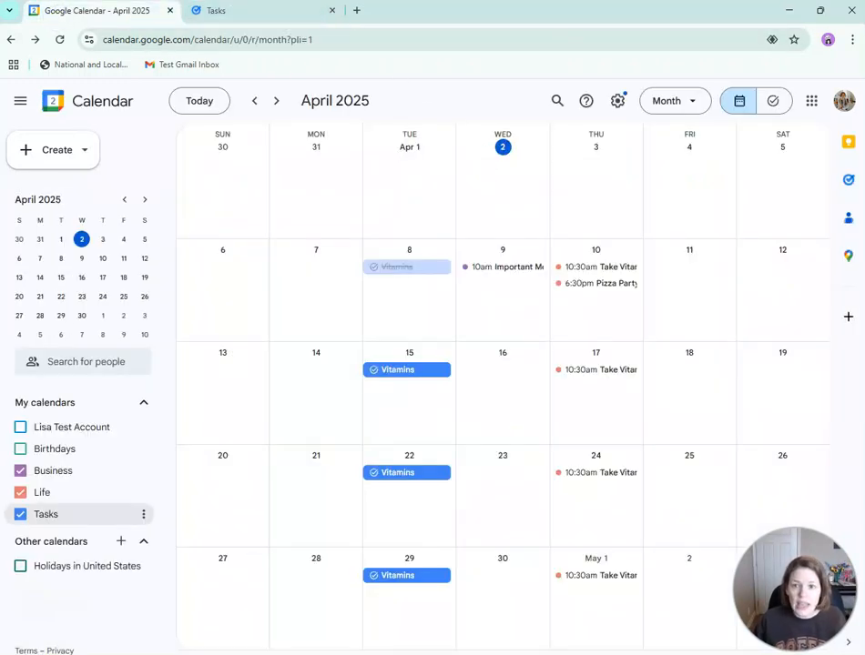
- Open Gmail in a new tab and place it after the Tasks tab
click(811, 101)
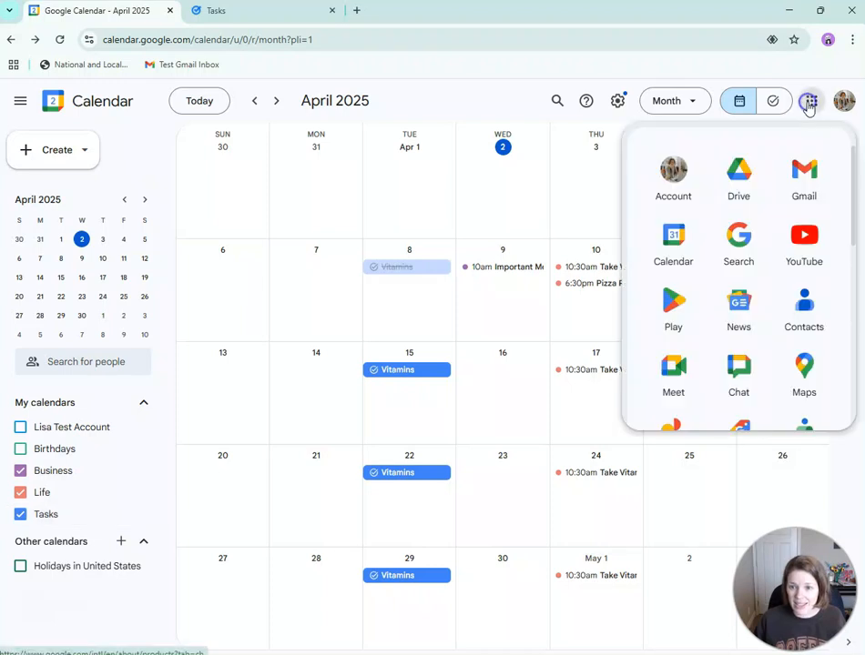
click(805, 186)
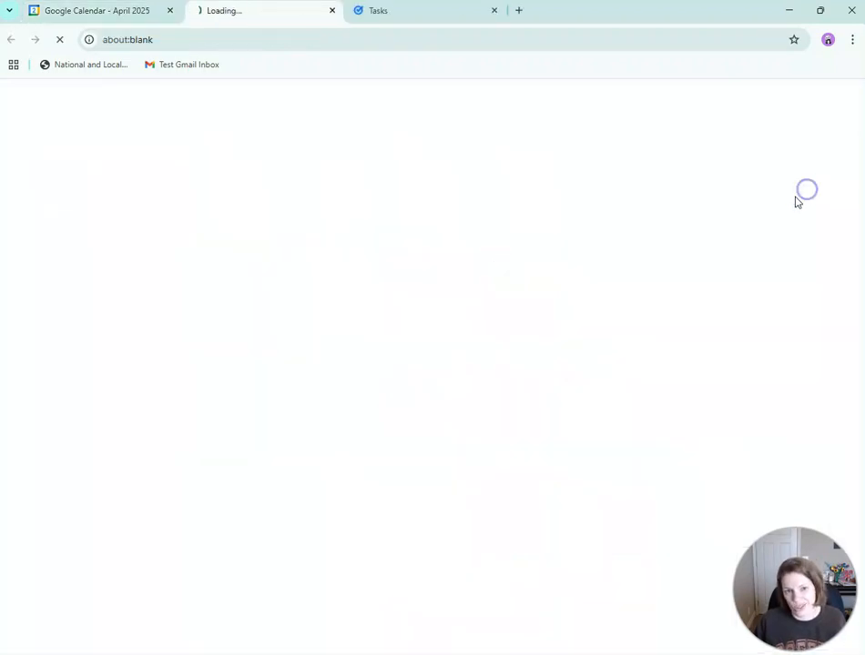
drag(264, 13, 490, 26)
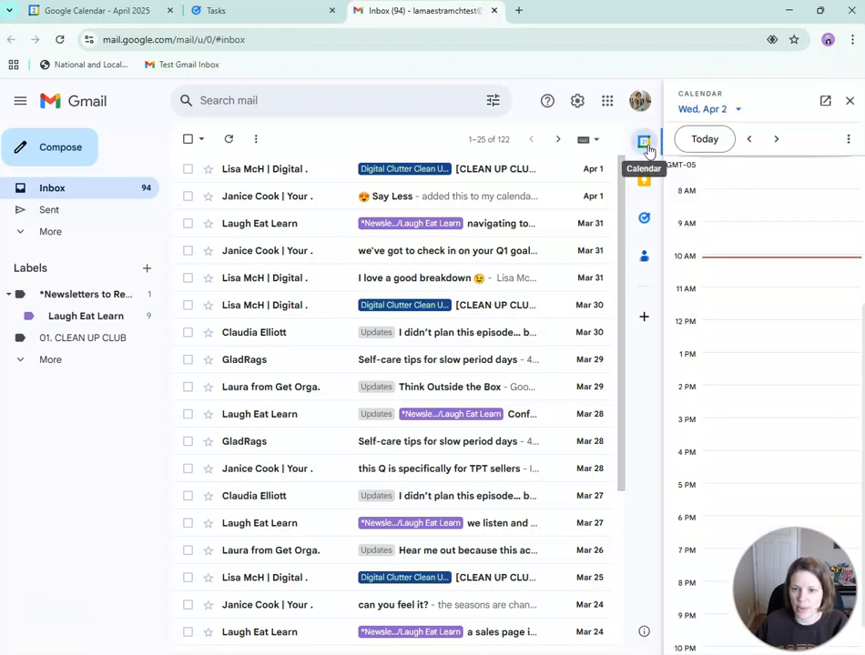
- Show the Health task list beside the Gmail inbox, check its options, then close the tasks panel
click(644, 220)
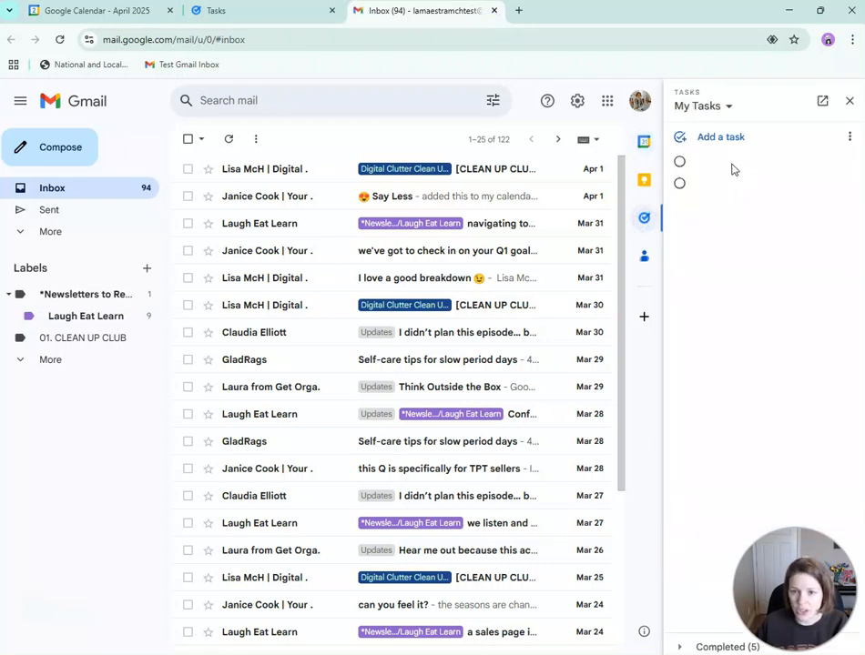
click(721, 107)
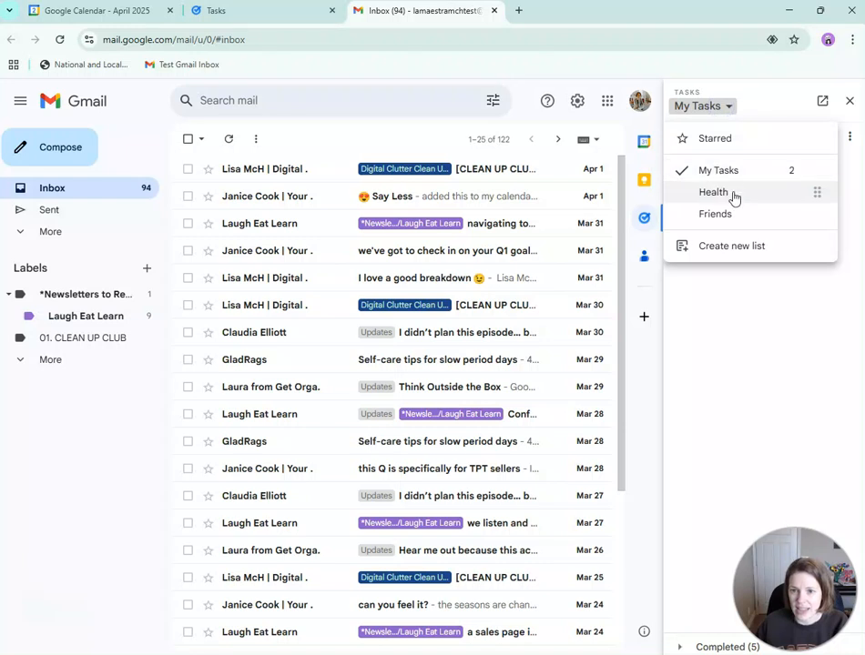
click(733, 195)
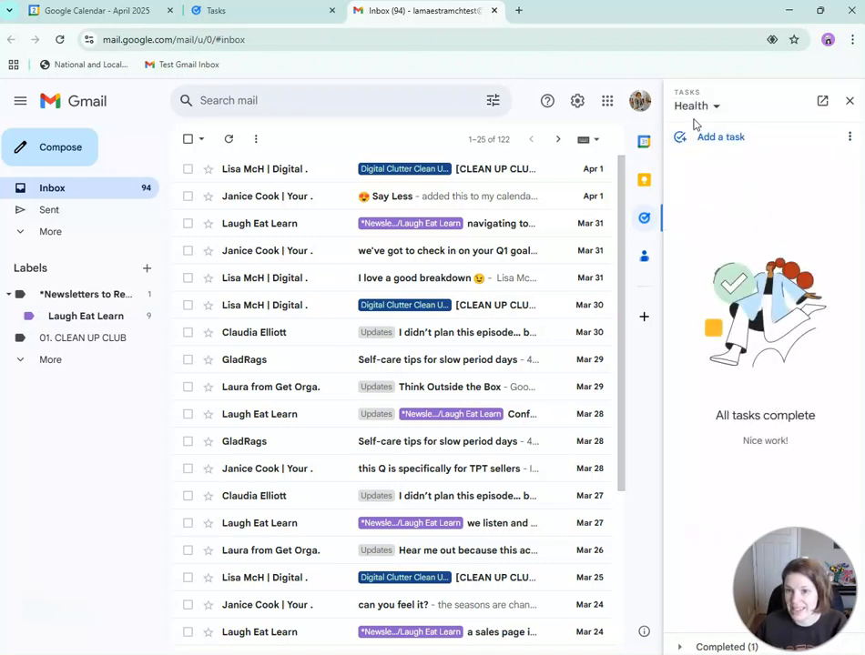
click(848, 136)
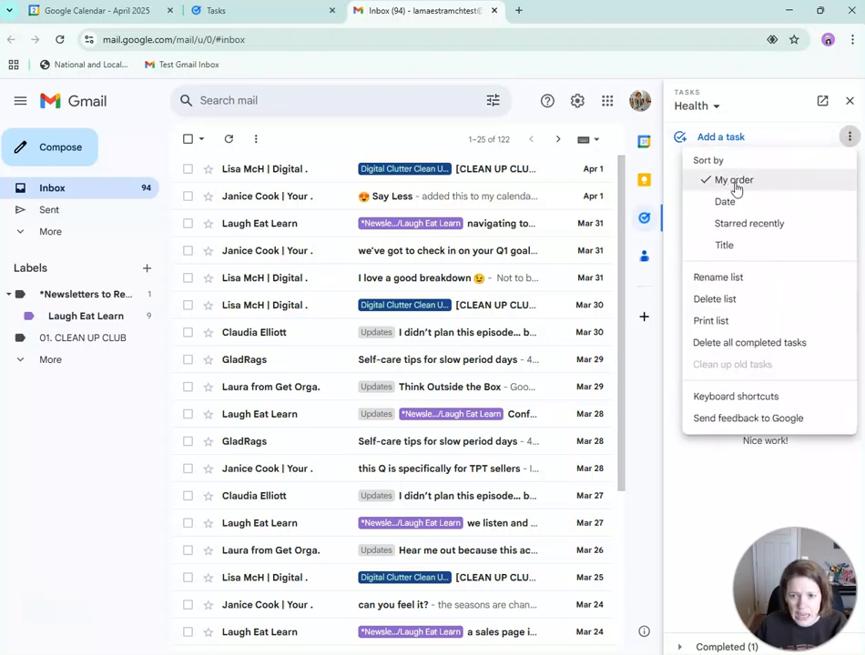
click(850, 101)
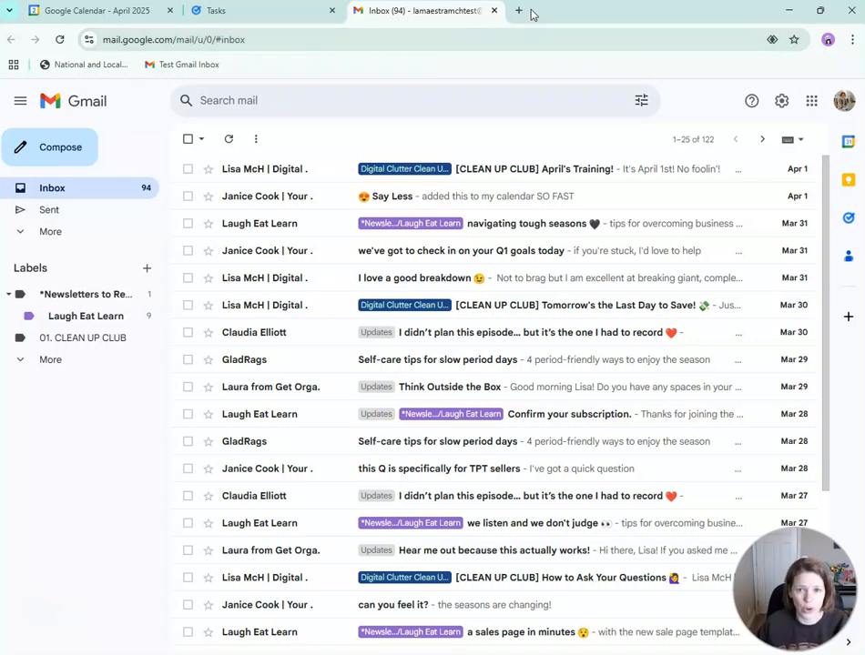
click(811, 100)
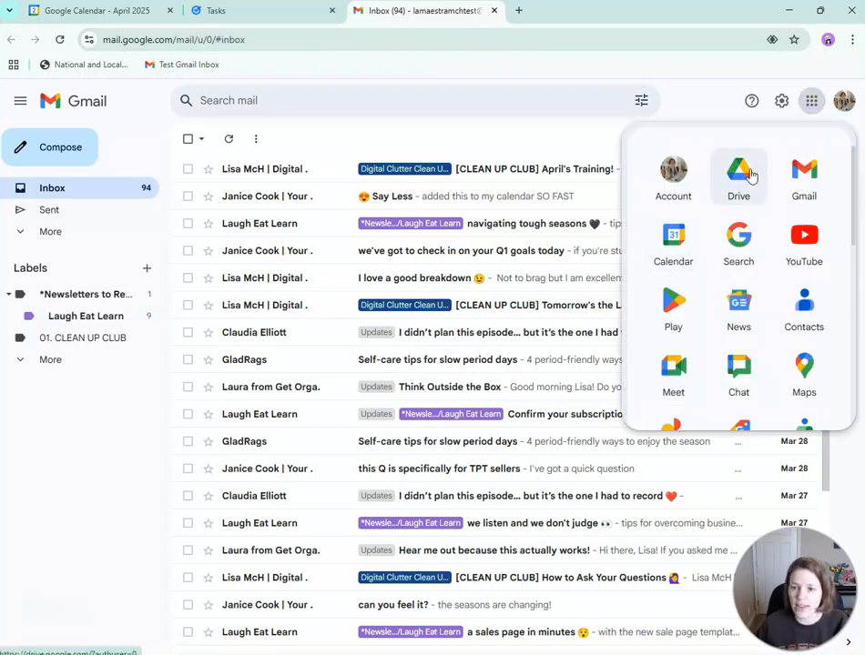
- Open Google Drive's My Drive with its four folders, dismiss the side panel and Gemini banner, then close Drive
click(750, 176)
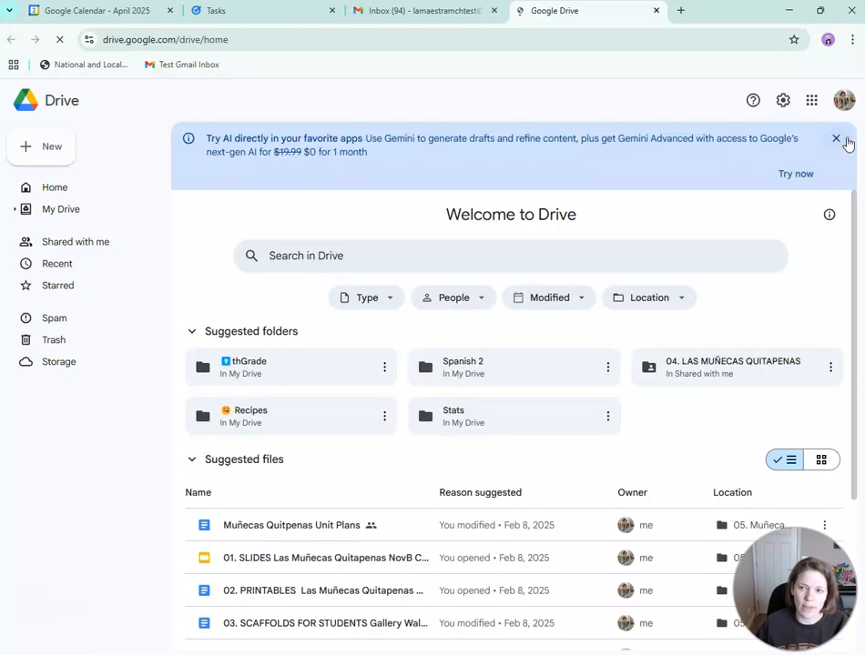
click(109, 212)
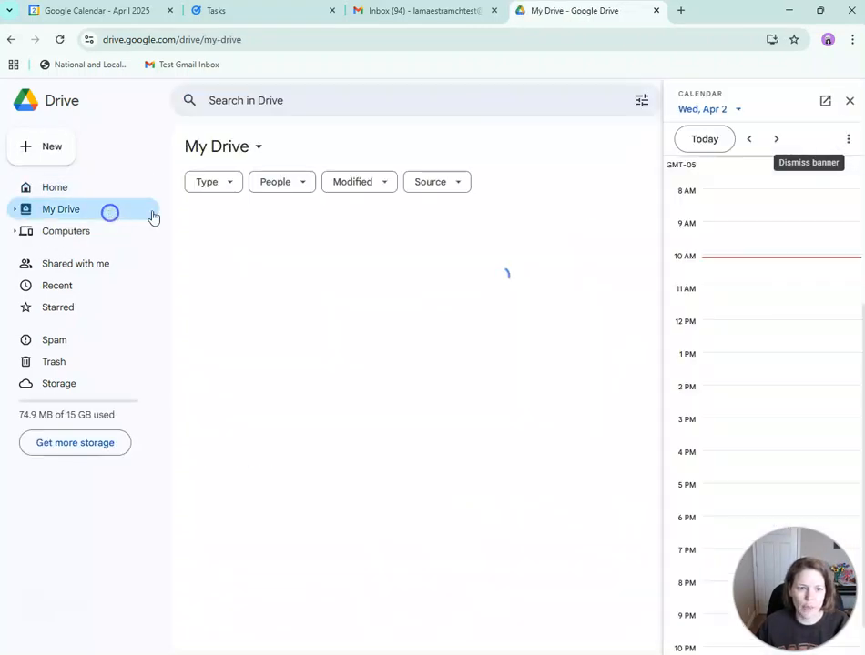
click(848, 100)
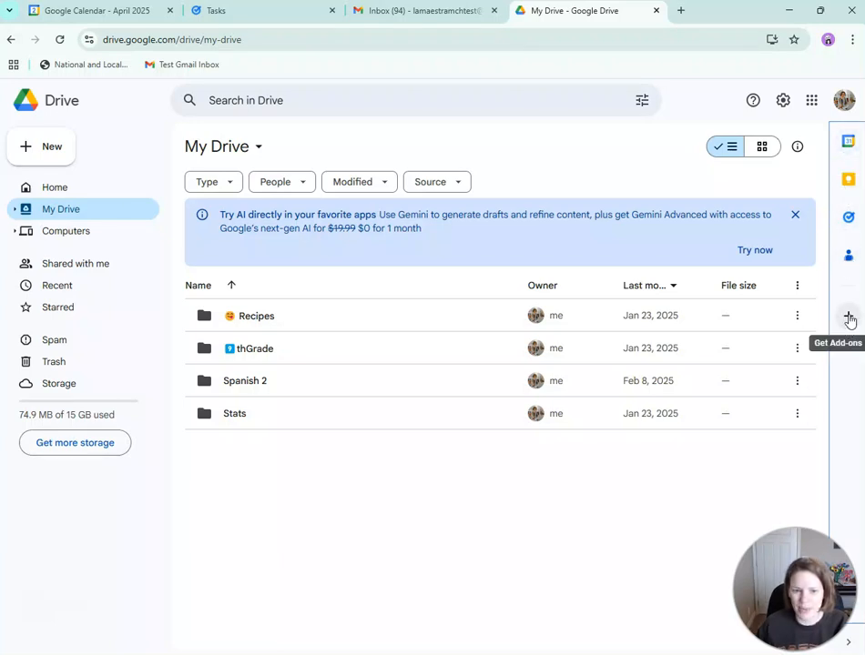
click(794, 215)
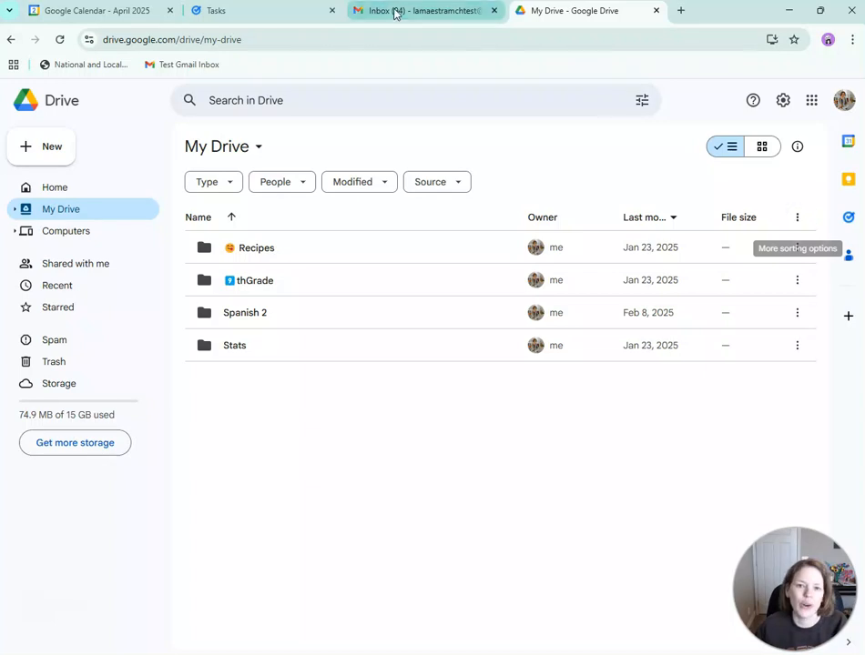
click(656, 11)
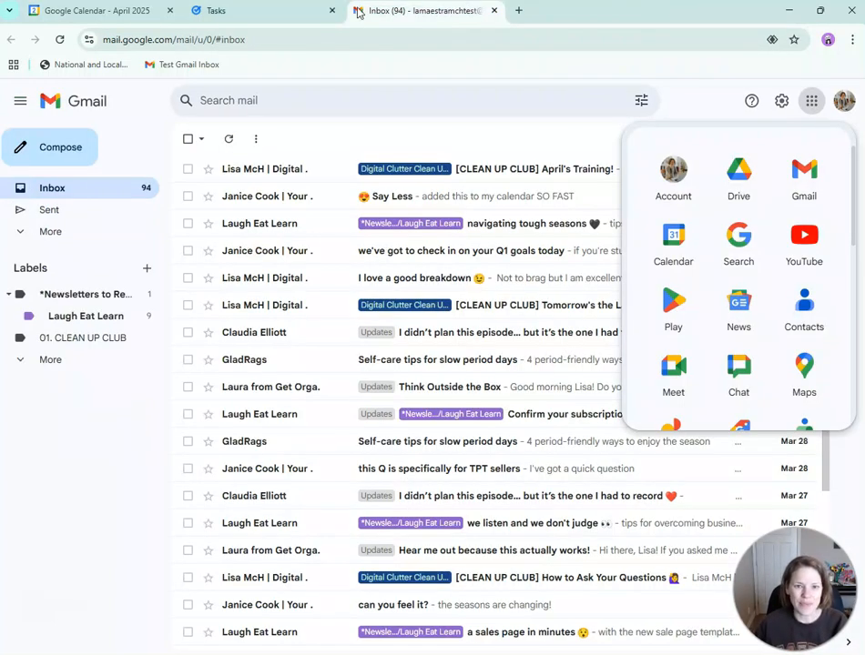
- Return to the Google Calendar April 2025 month, starting then cancelling a new April 1 task
click(36, 11)
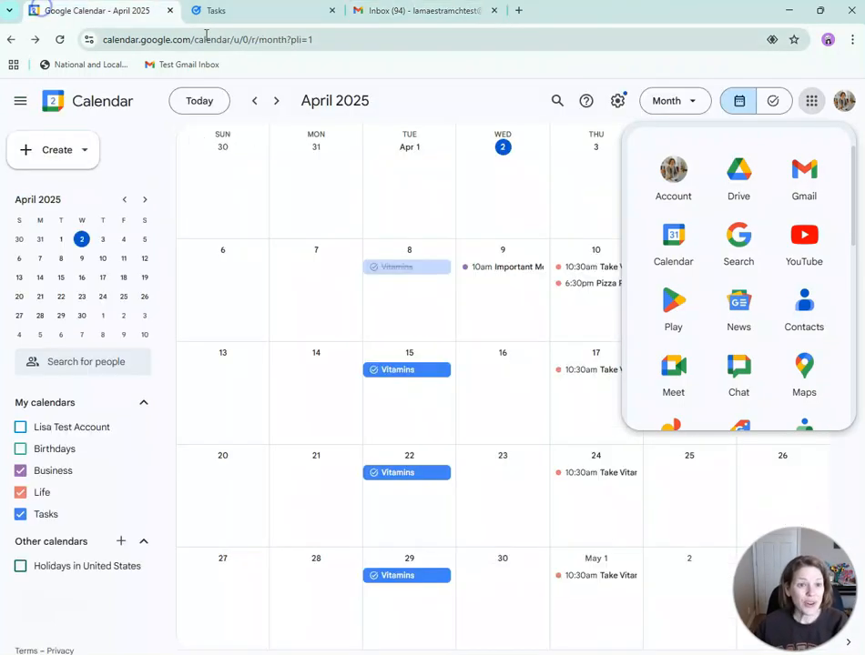
click(442, 109)
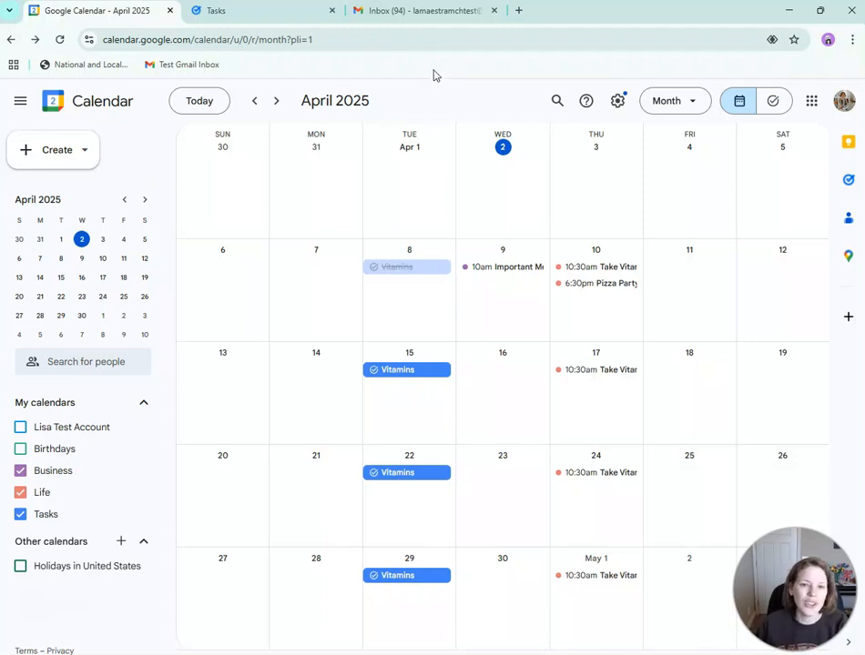
click(413, 178)
click(155, 243)
click(396, 95)
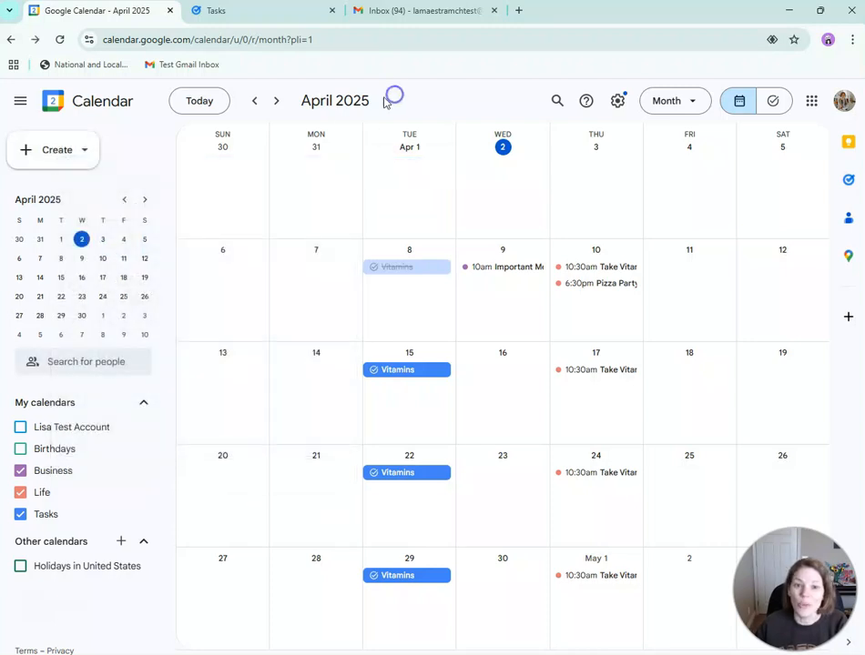